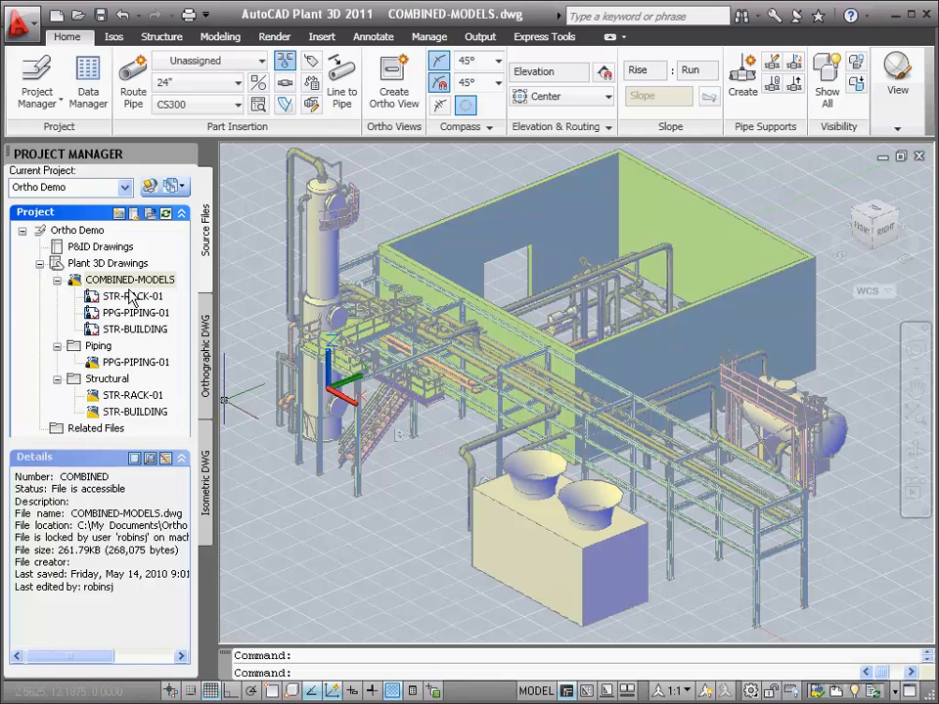
View the Plan View of the Combine Plan View orthographic drawing and open the LINE-10001 drawing.
left_click(200, 352)
double_click(129, 349)
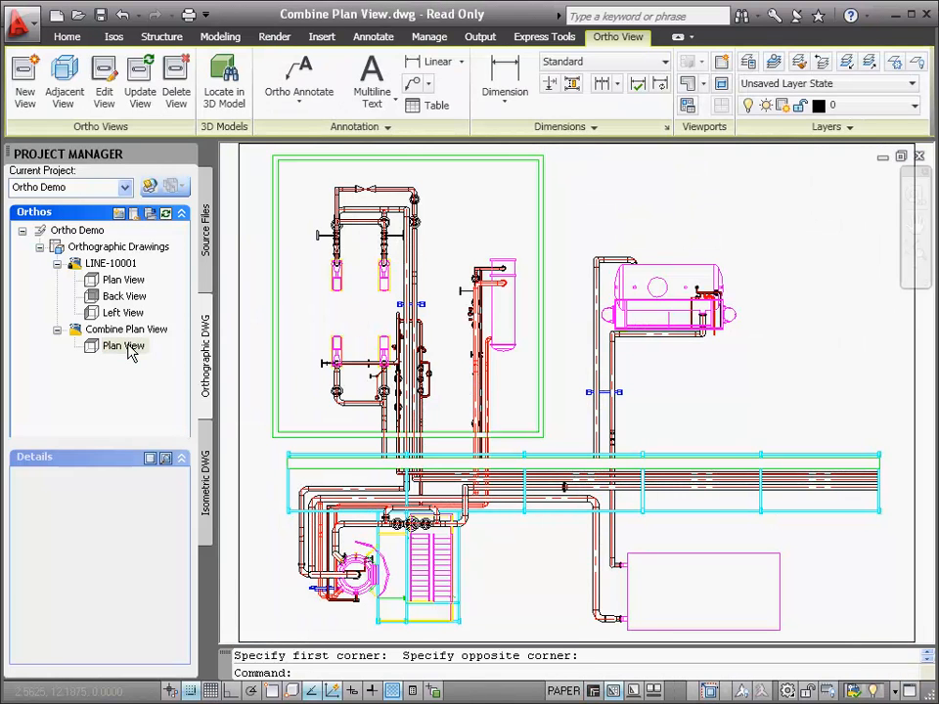
double_click(111, 264)
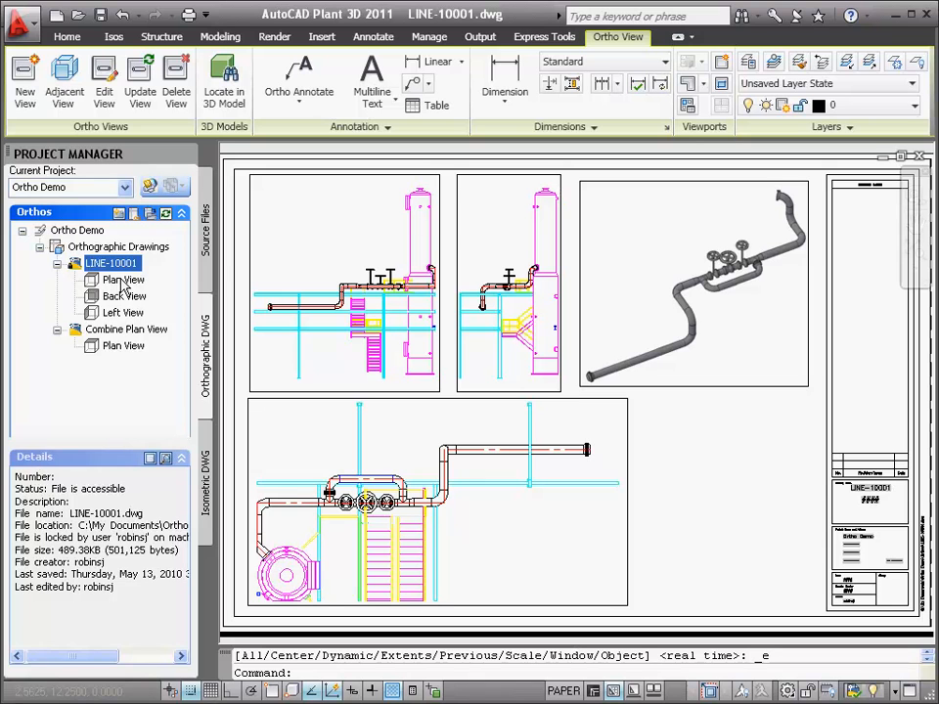
In the Plan View of LINE-10001, annotate the long horizontal end pipe with a Full Line Number Callout placed above it.
left_click(118, 281)
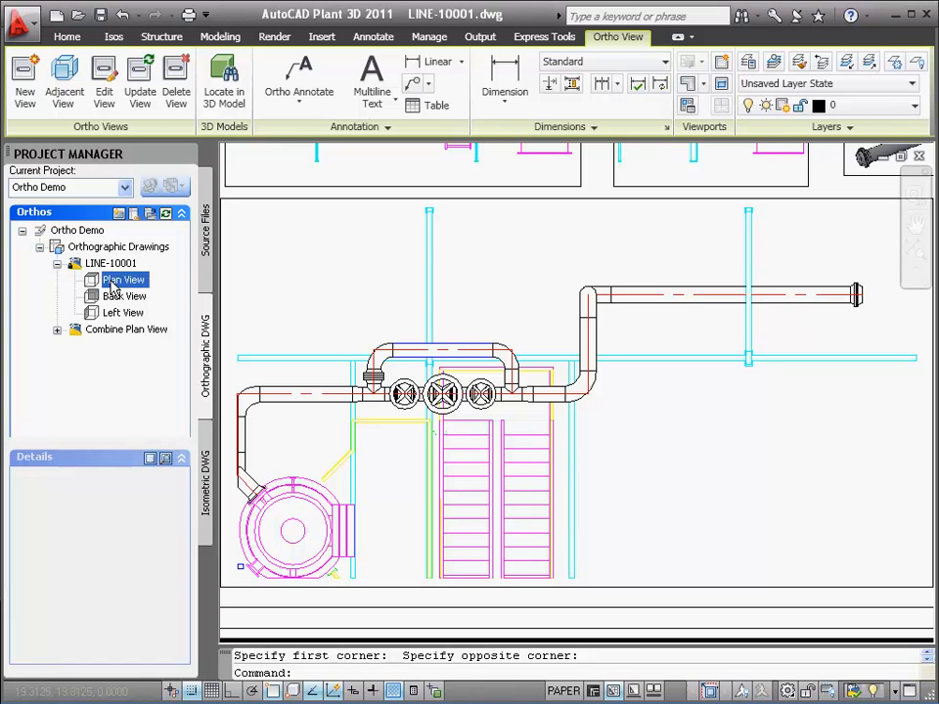
left_click(299, 70)
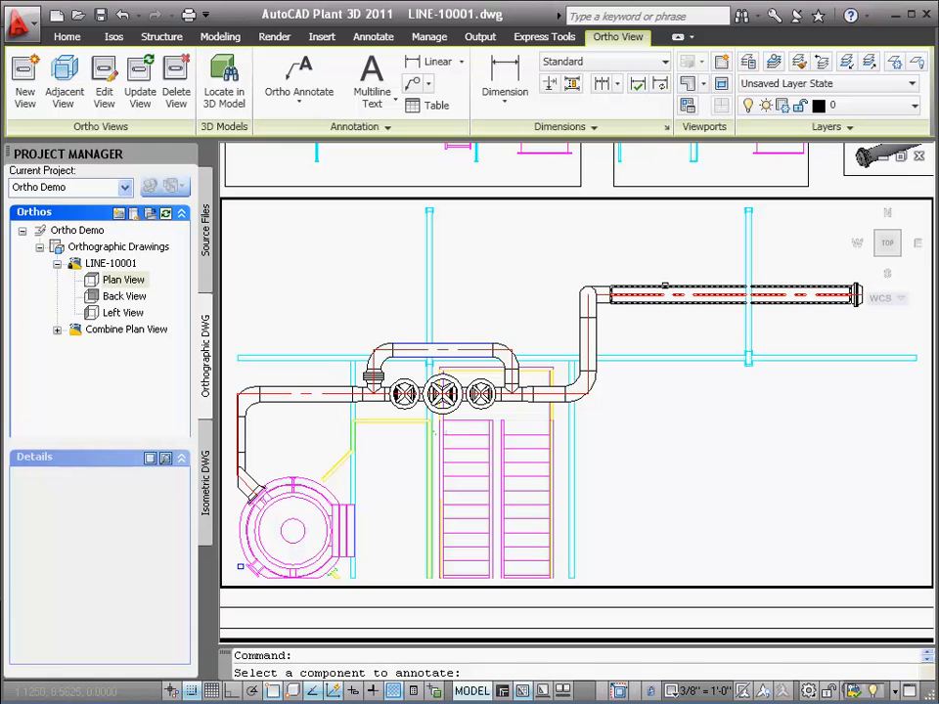
left_click(666, 286)
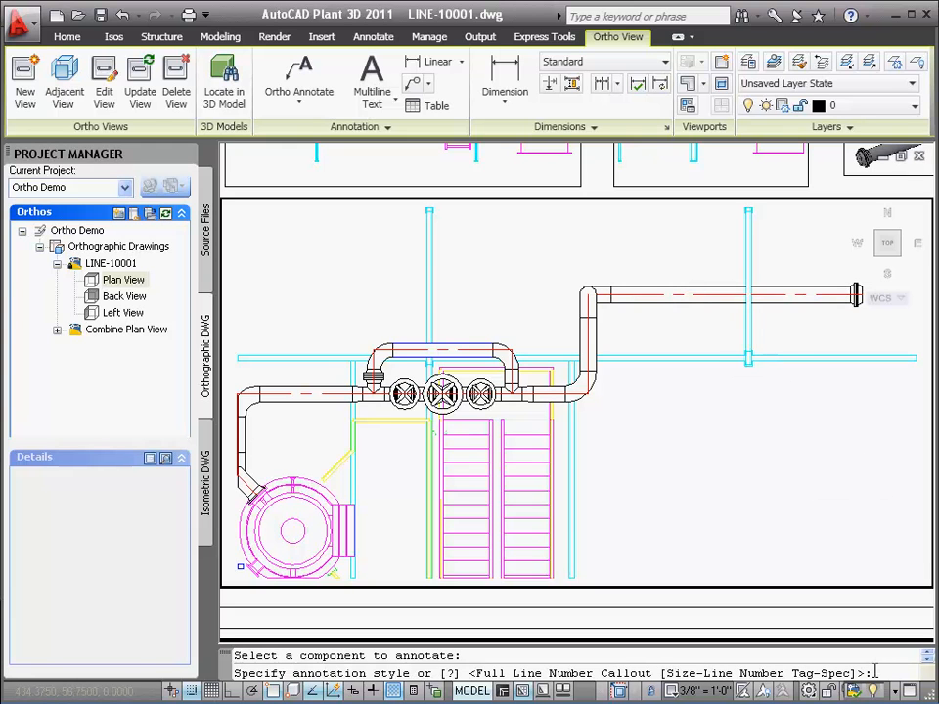
type("f")
key("Return")
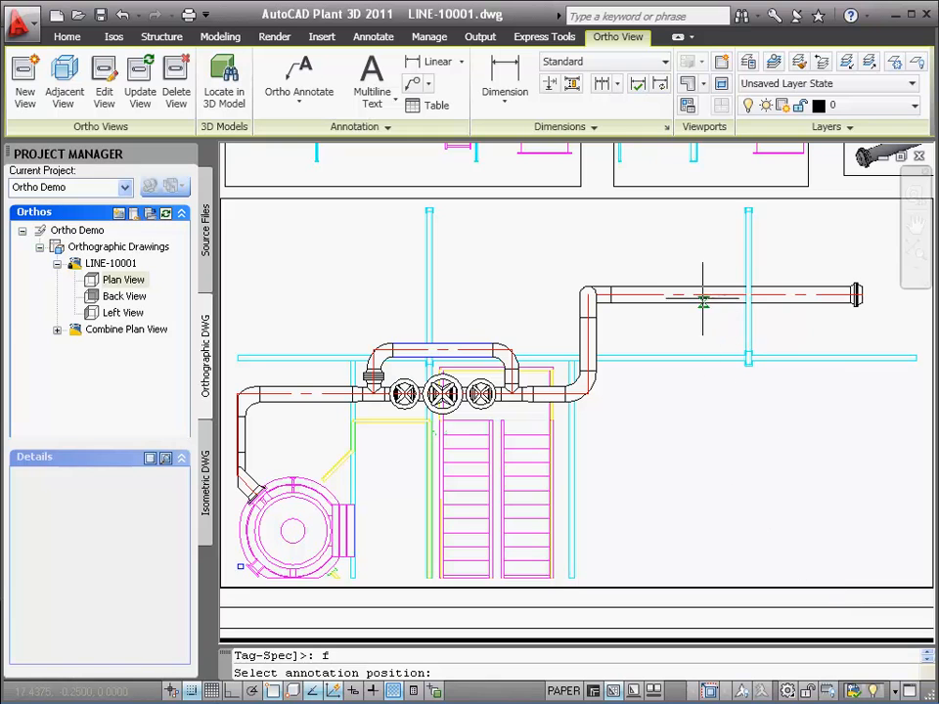
left_click(677, 258)
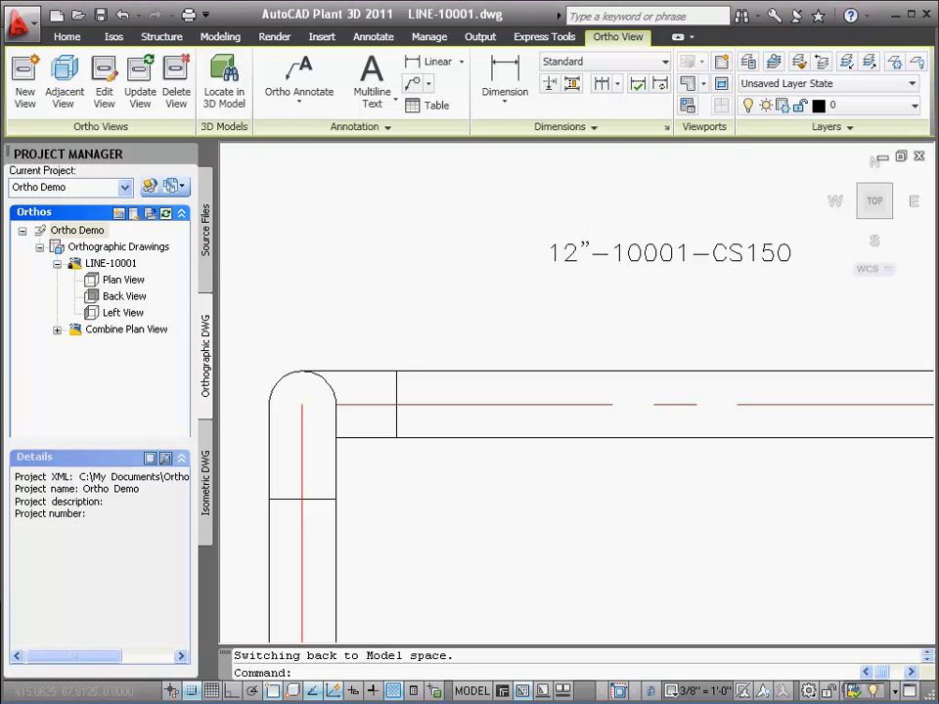
Add a Full Line Number Callout above the bypass pipe over the three valves, with a leader ending on the pipe.
mouse_move(497, 274)
middle_mouse_down()
mouse_move(639, 247)
mouse_move(834, 155)
mouse_move(938, 128)
middle_mouse_up()
mouse_move(293, 345)
middle_mouse_down()
mouse_move(439, 261)
mouse_move(557, 253)
middle_mouse_up()
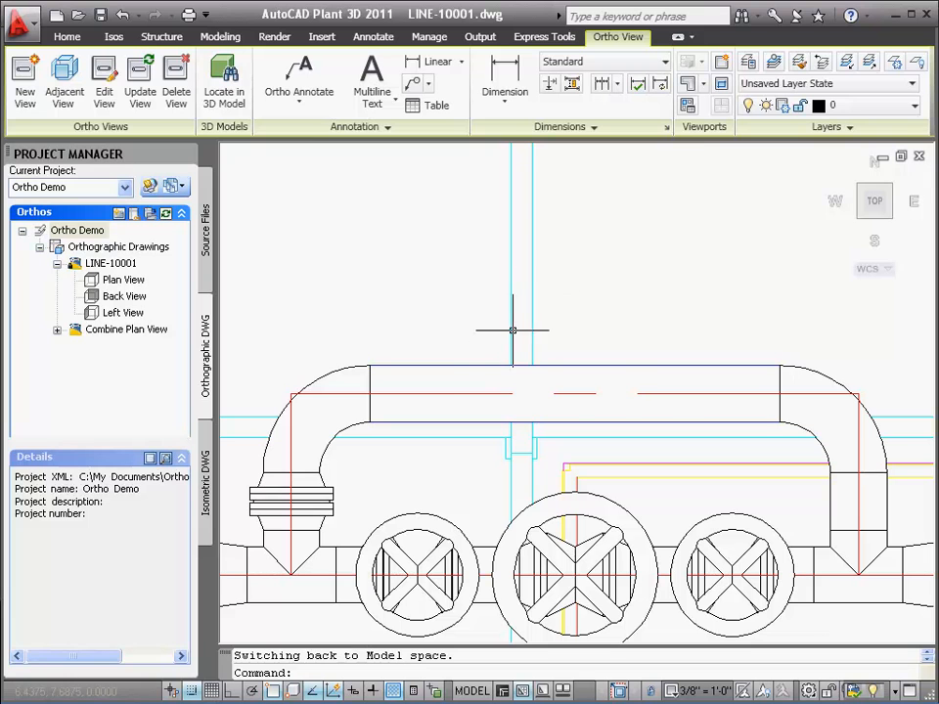
right_click(449, 367)
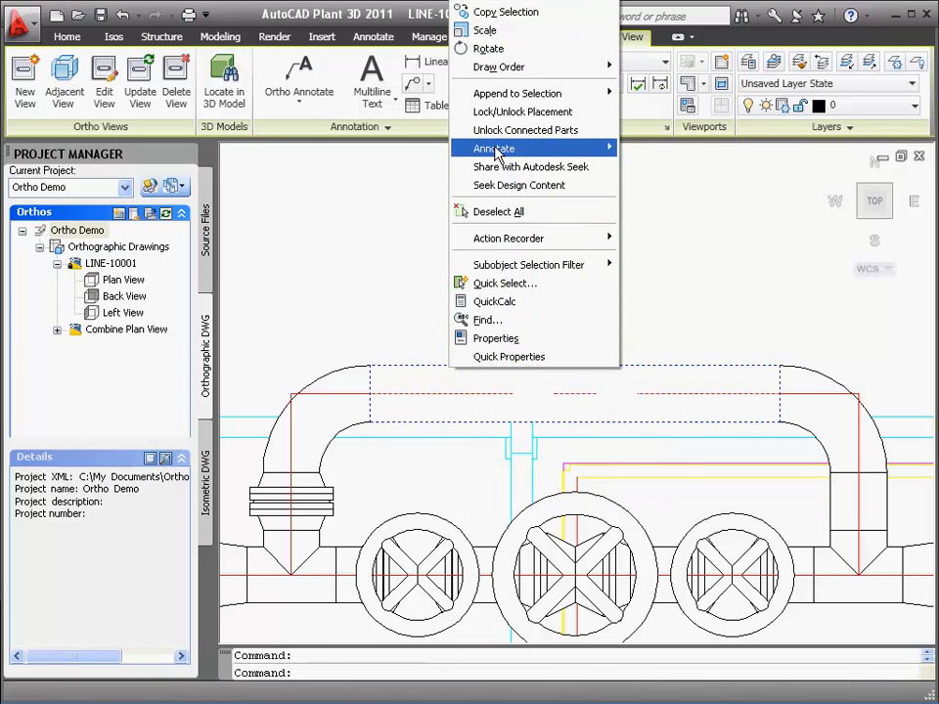
mouse_move(503, 150)
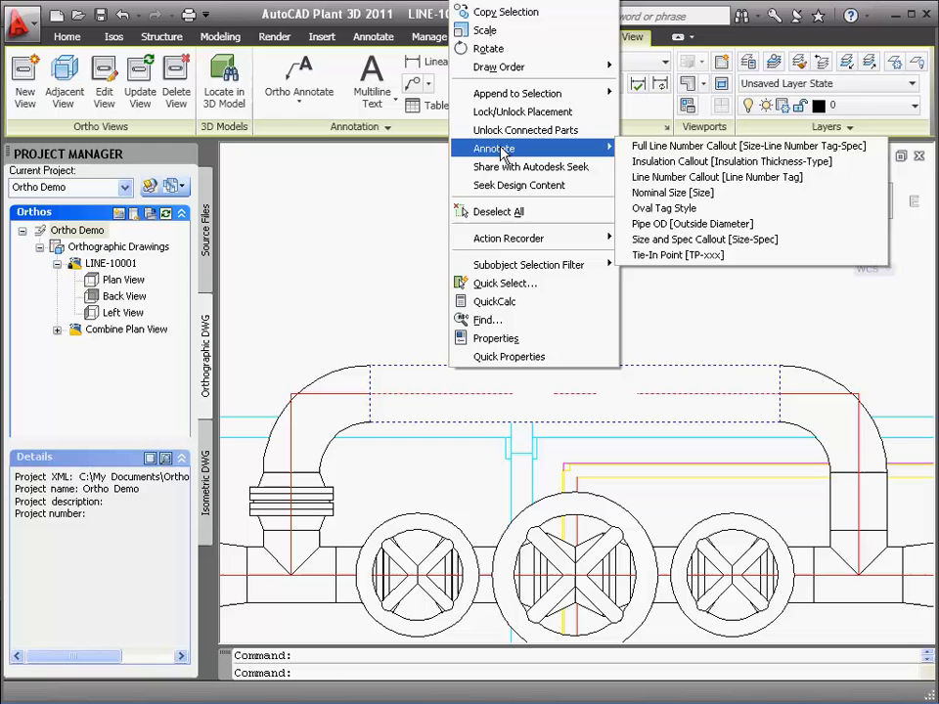
left_click(655, 155)
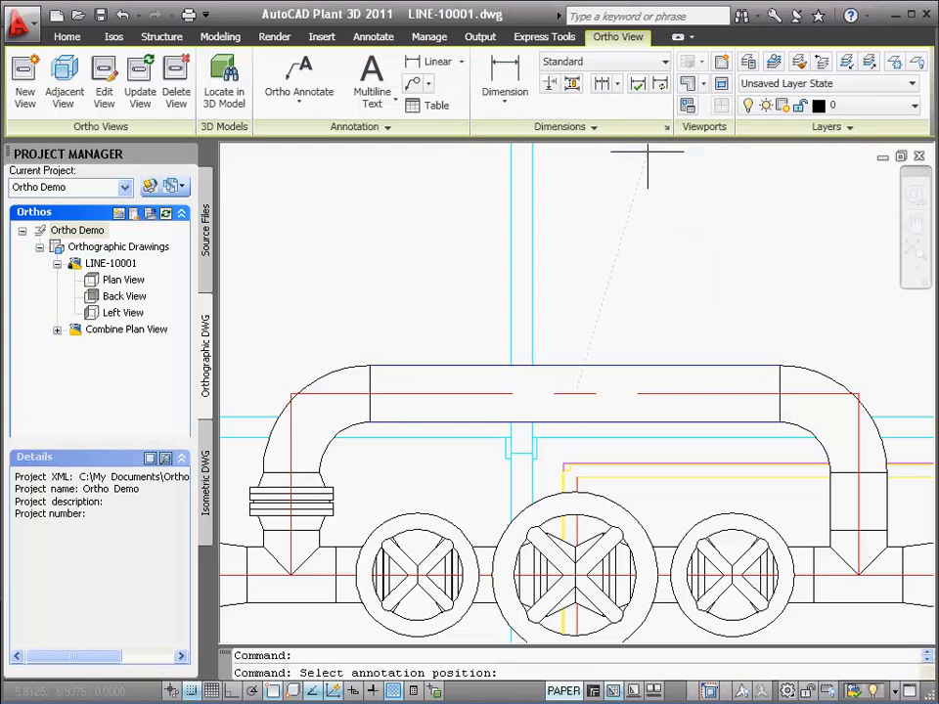
left_click(616, 309)
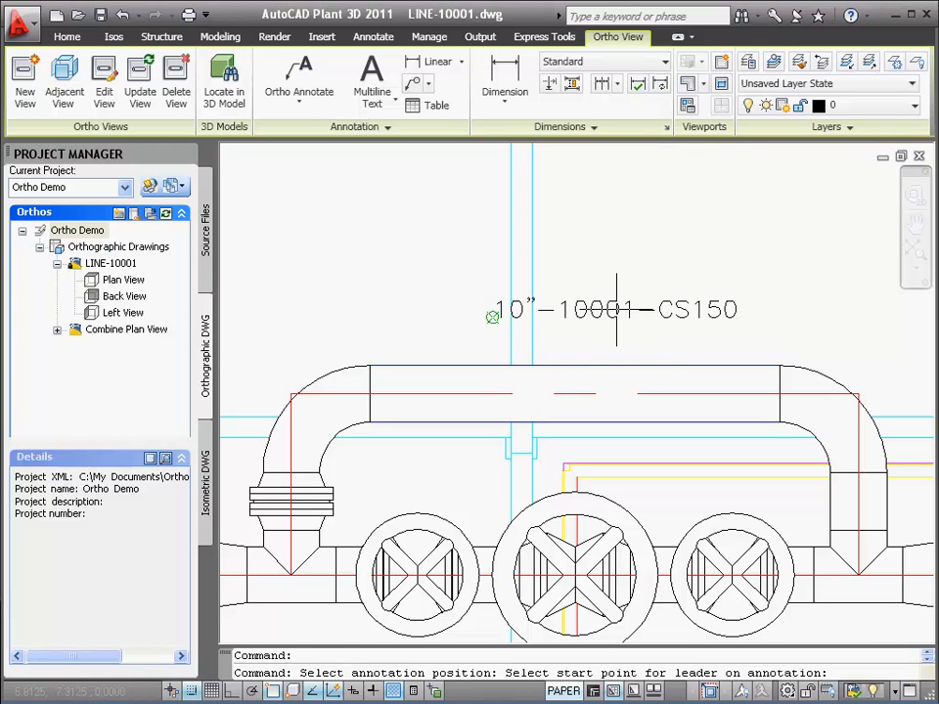
left_click(617, 315)
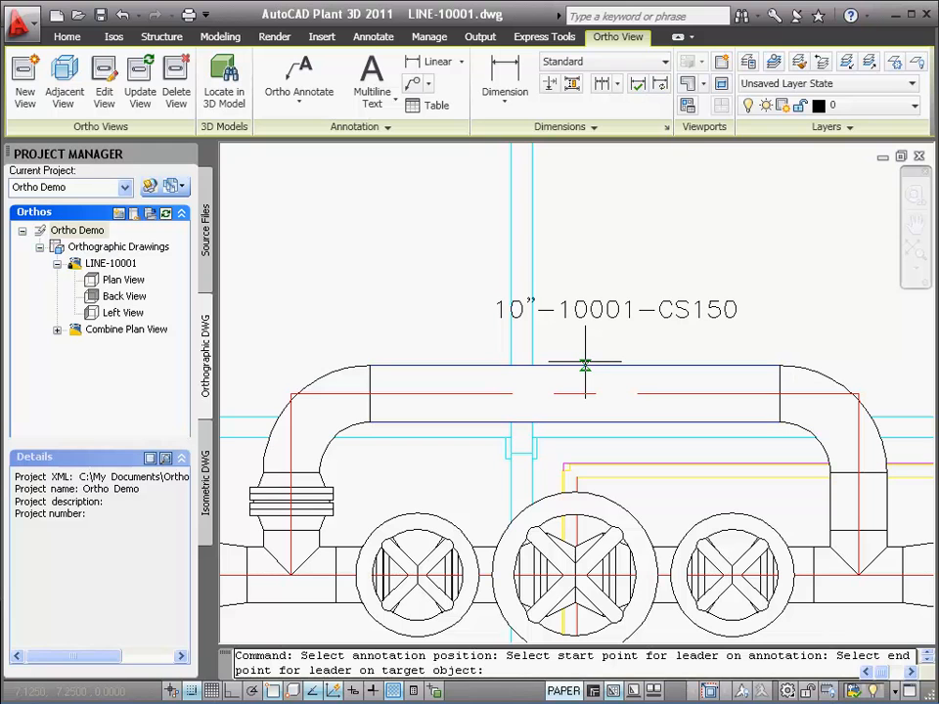
left_click(585, 362)
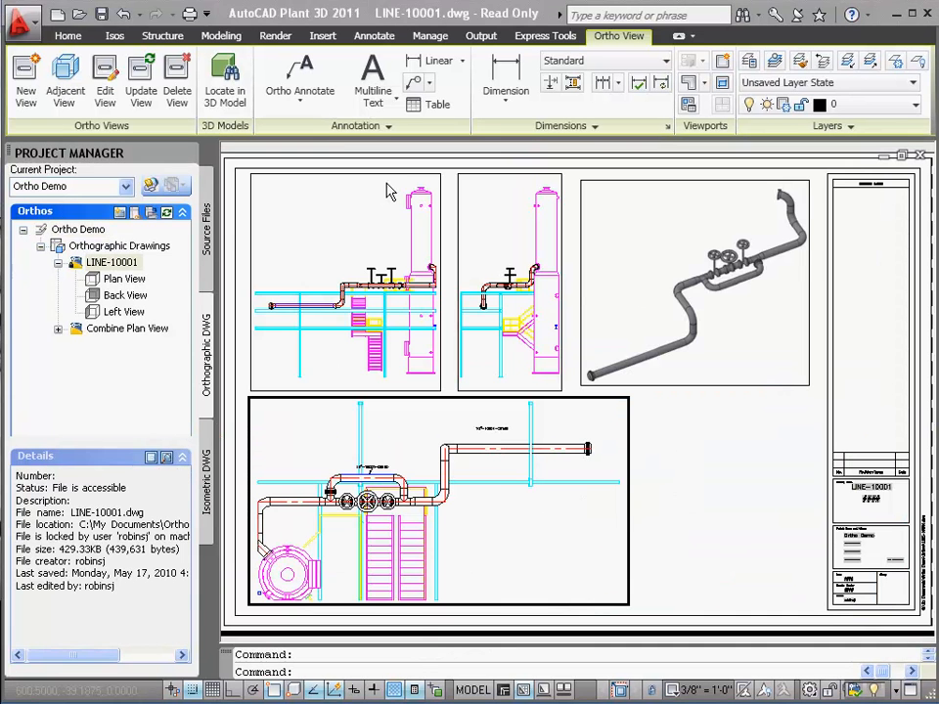
Set the Standard text style's paper text height to 0.125, apply it and close the style settings.
left_click(388, 127)
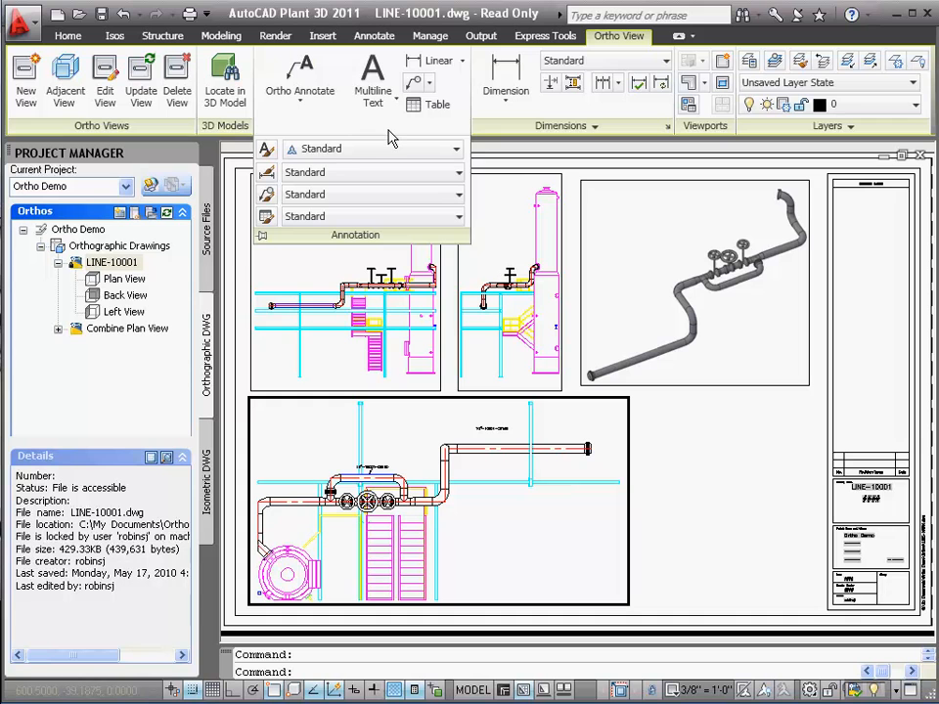
left_click(266, 151)
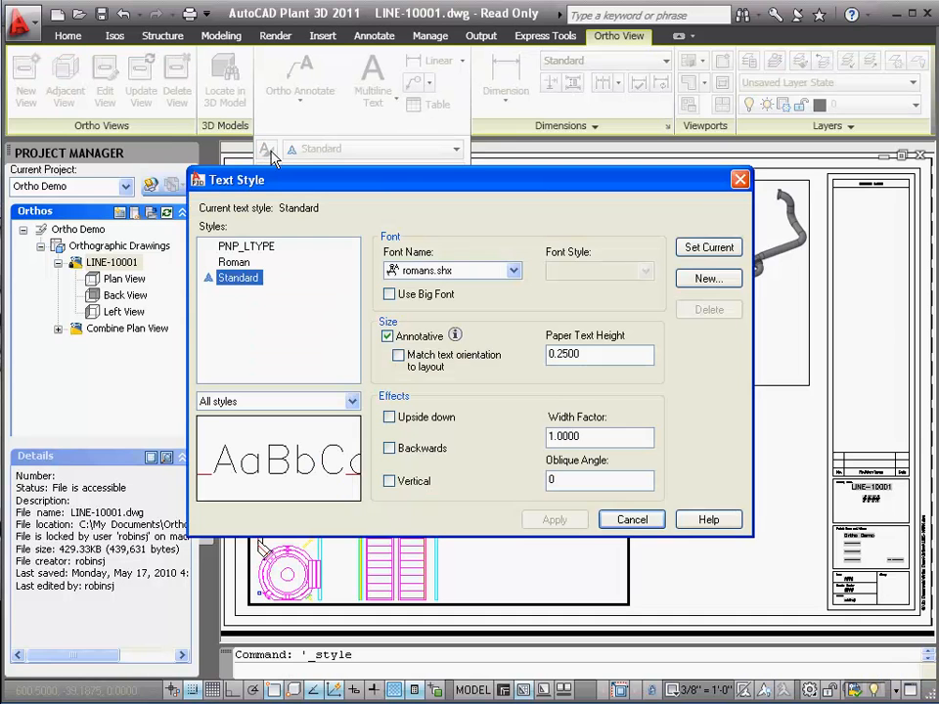
left_click(554, 355)
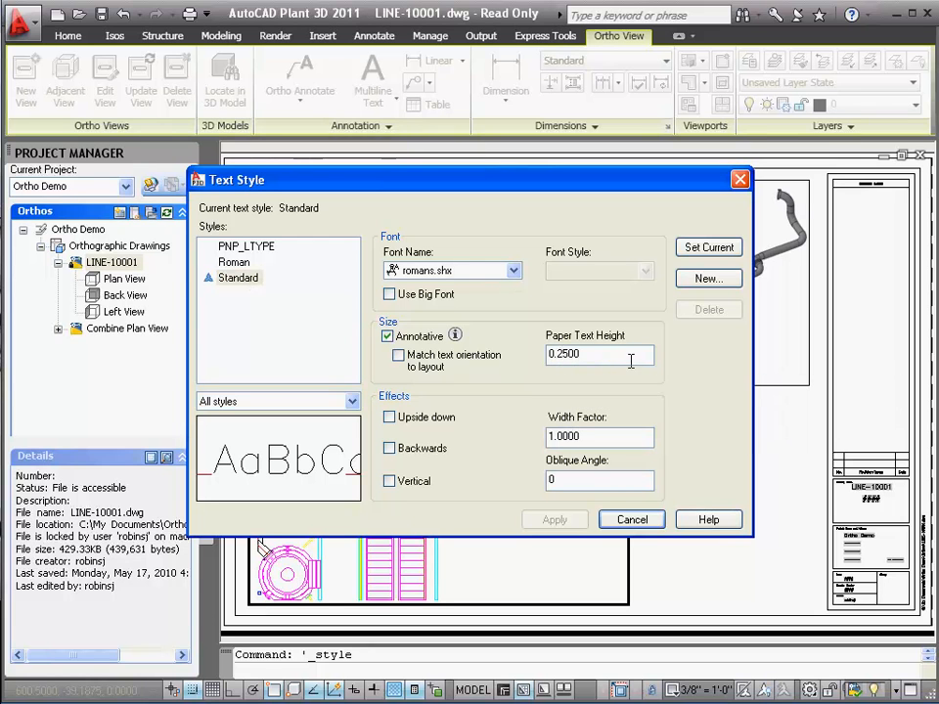
type("1")
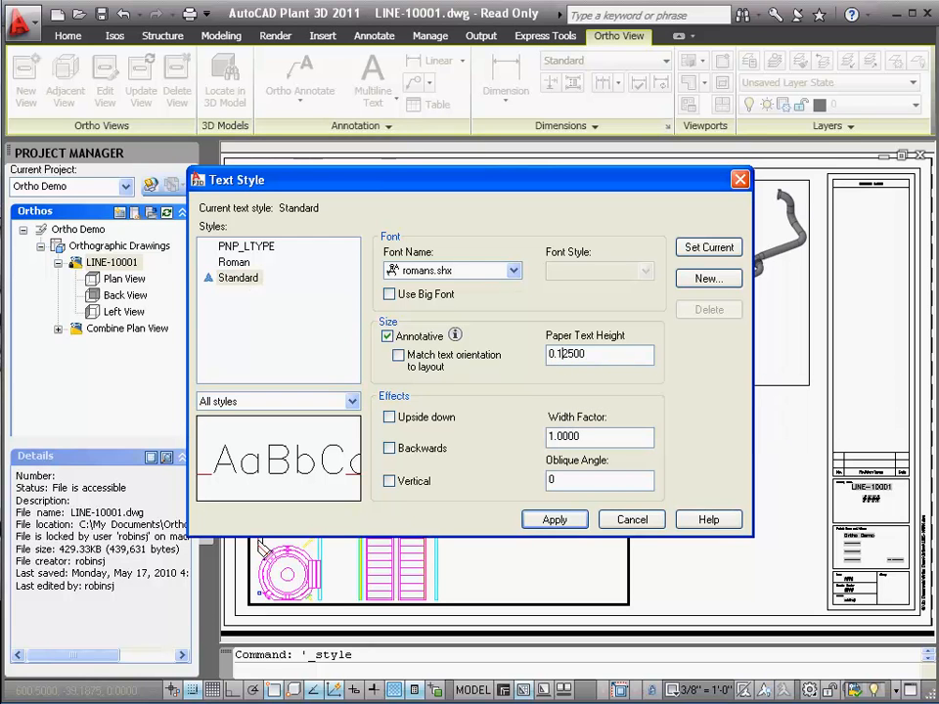
left_click(580, 526)
left_click(627, 521)
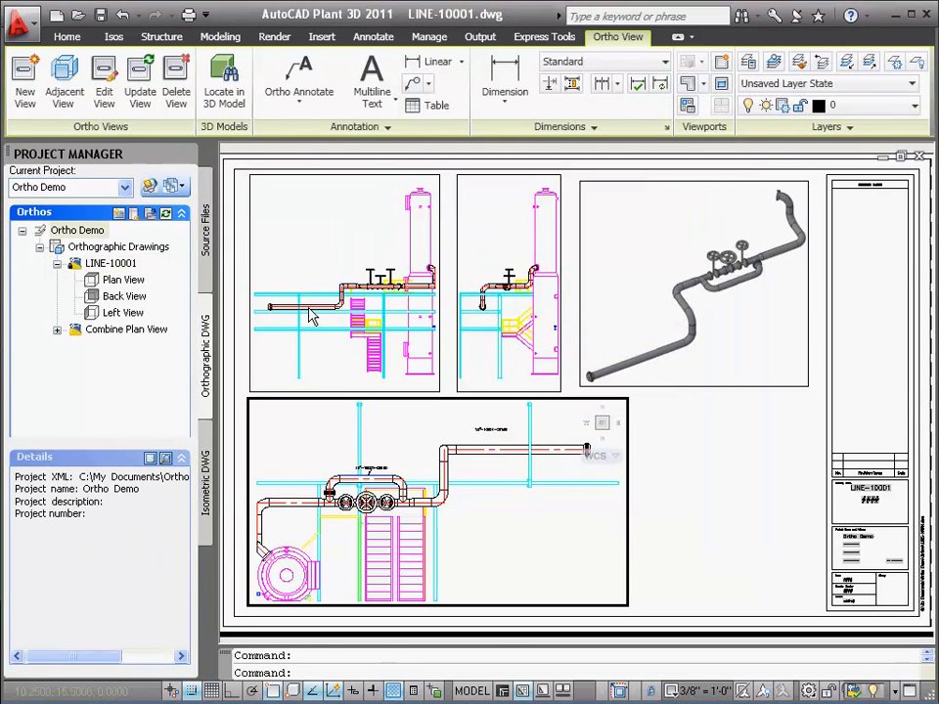
In the Back View, annotate the long lower horizontal pipe with a Full Line Number Callout above it and a leader to the pipe.
scroll(312, 315, "up", 5)
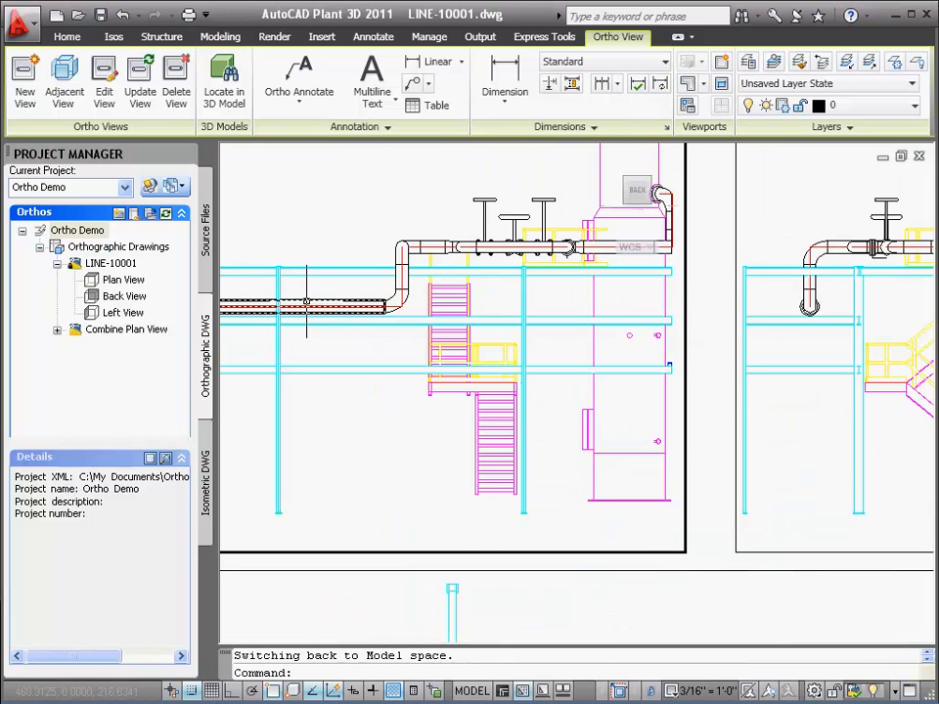
left_click(307, 303)
right_click(306, 305)
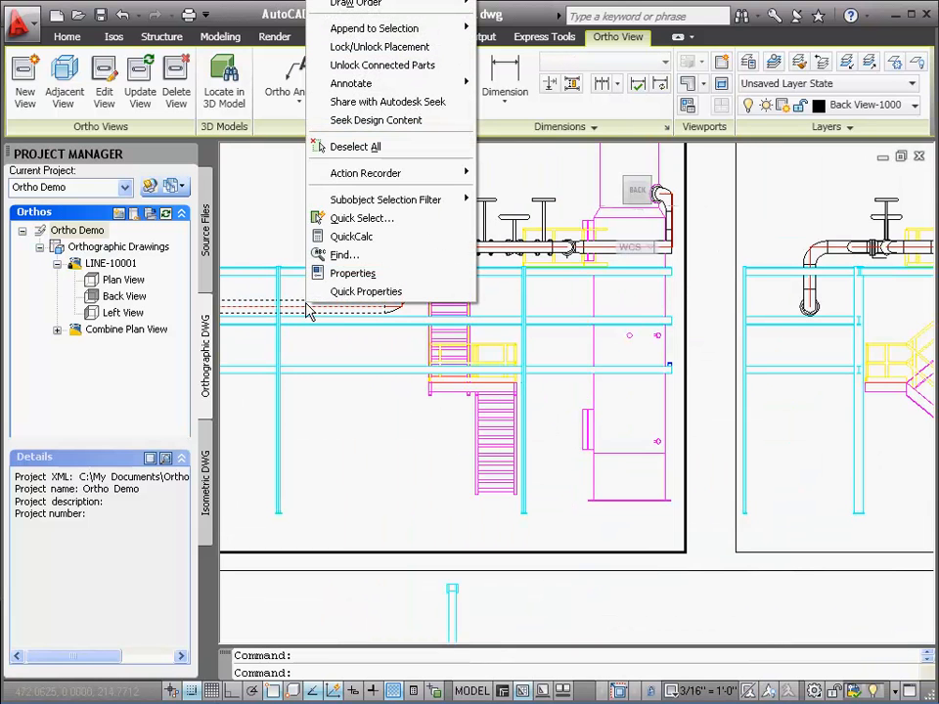
mouse_move(450, 83)
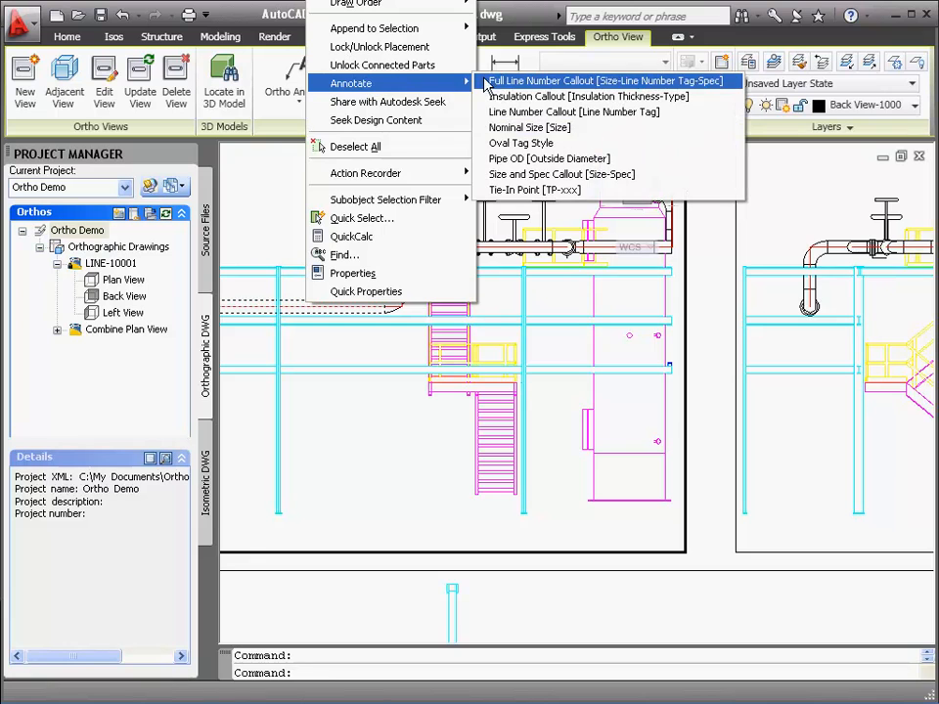
left_click(501, 83)
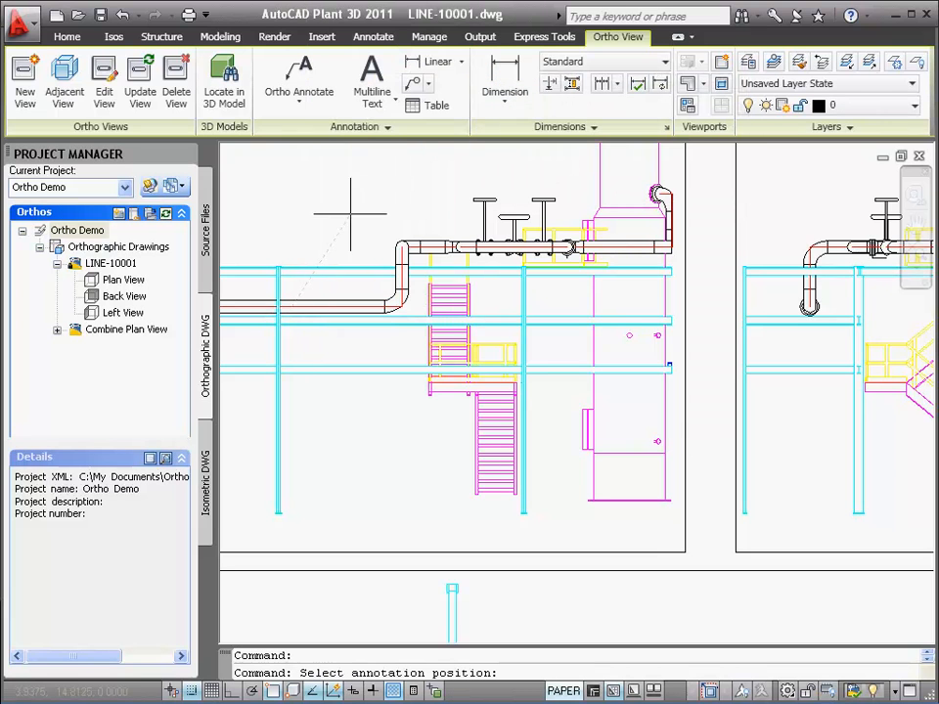
left_click(303, 253)
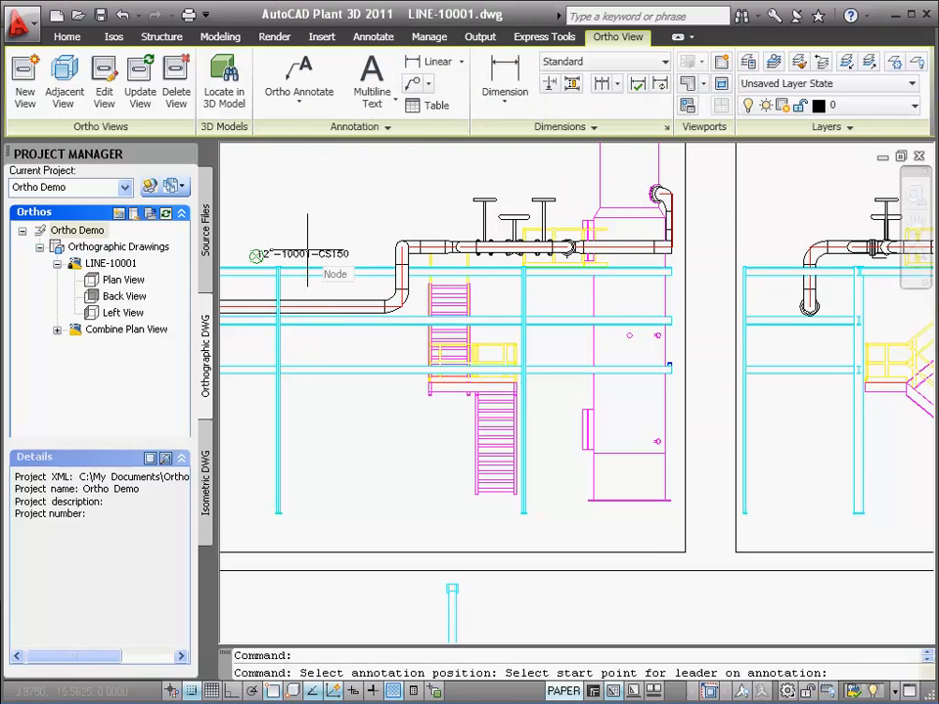
left_click(311, 262)
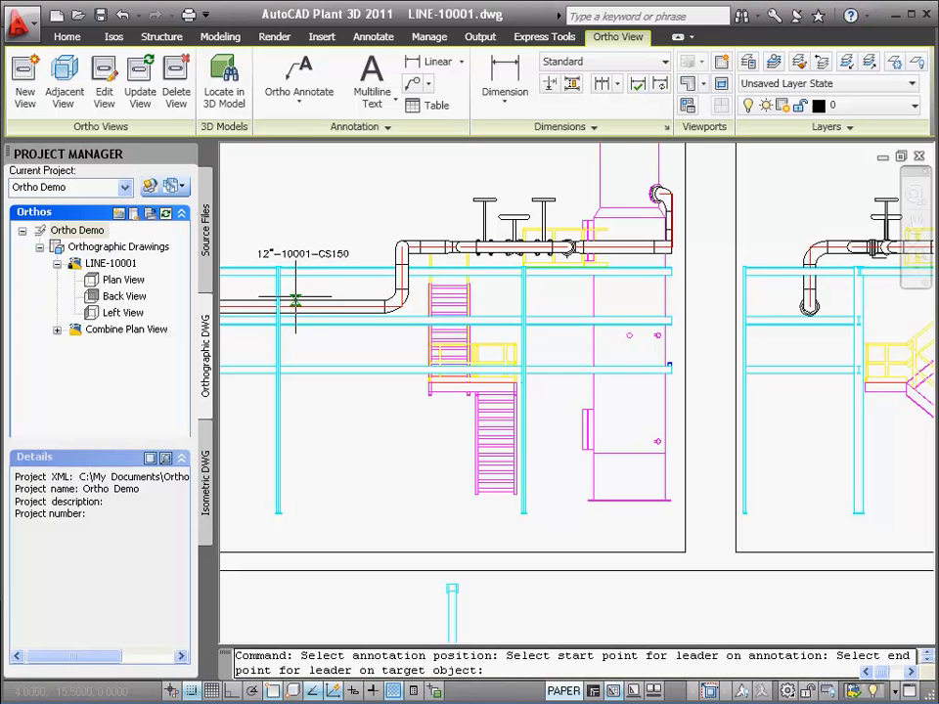
left_click(294, 296)
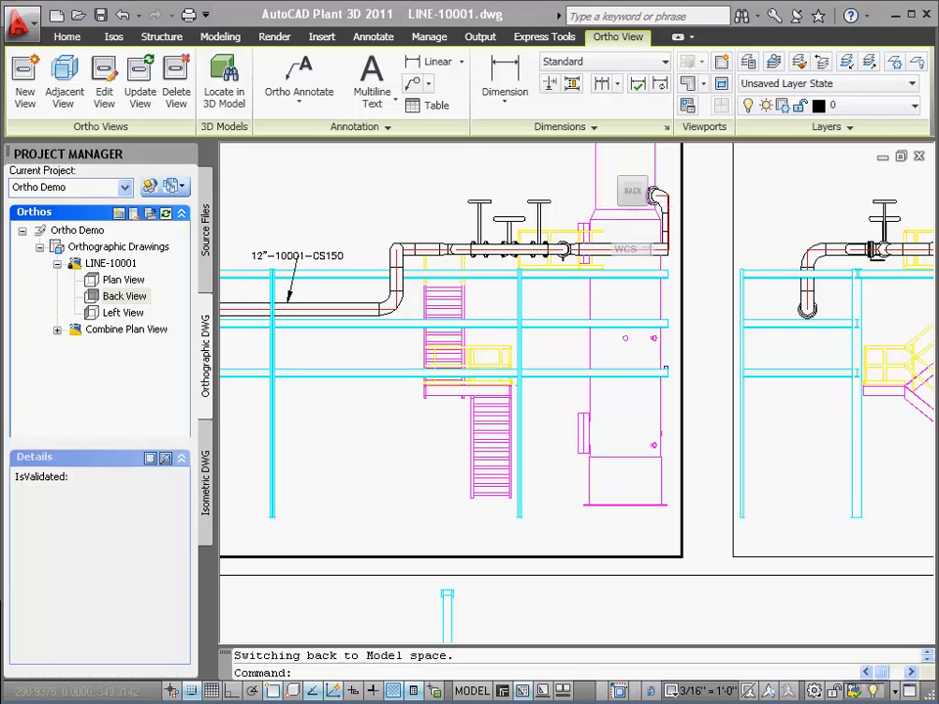
Locate the annotated Back View pipe in the 3D model and change its size to 10 inches.
left_click(228, 106)
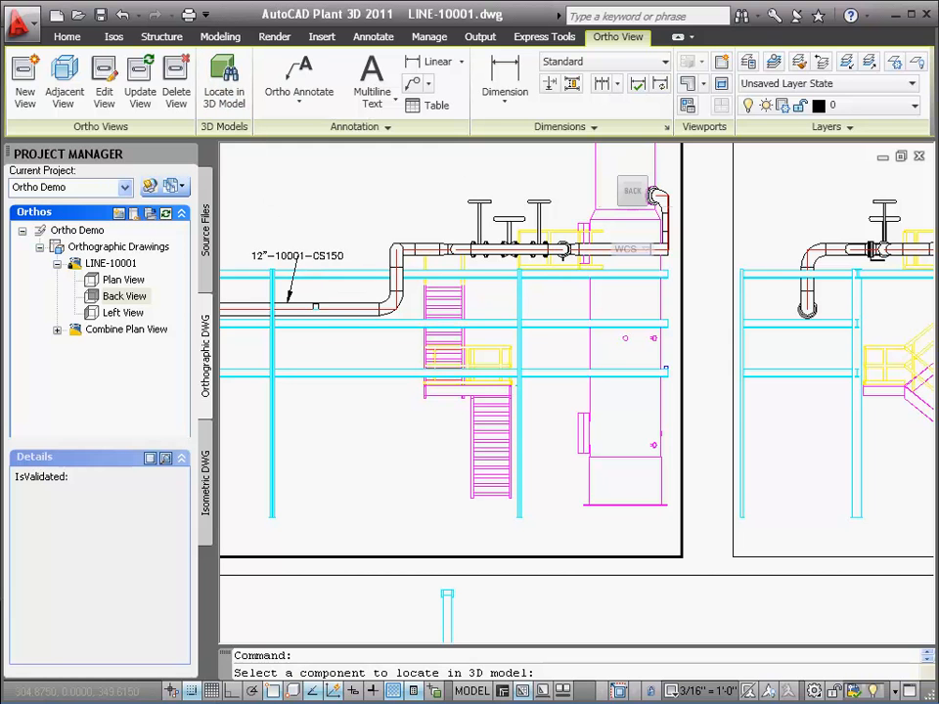
left_click(316, 306)
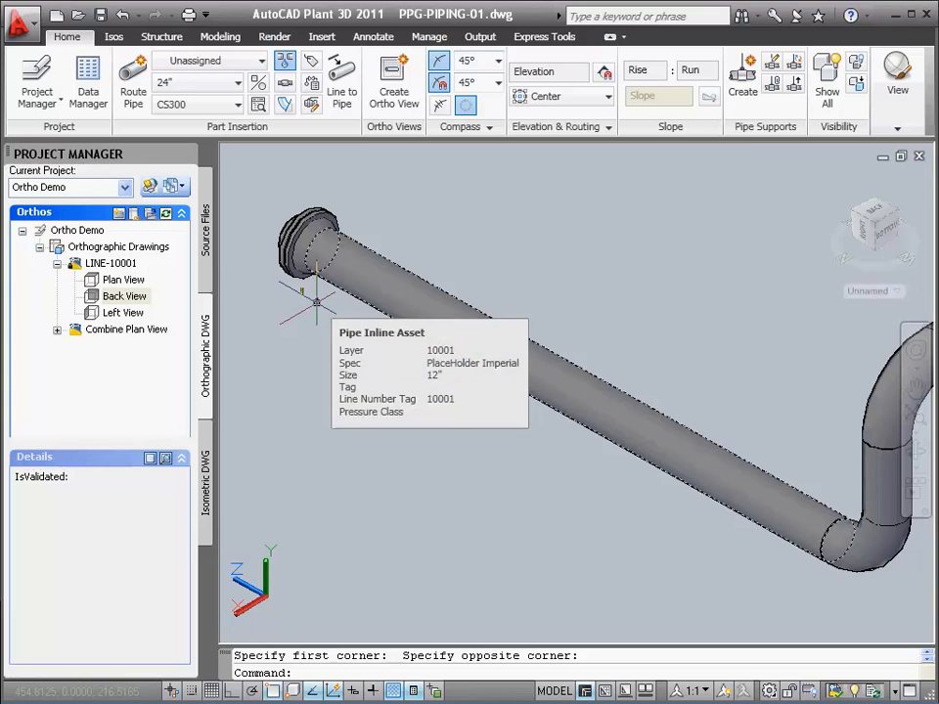
left_click(578, 399)
right_click(587, 406)
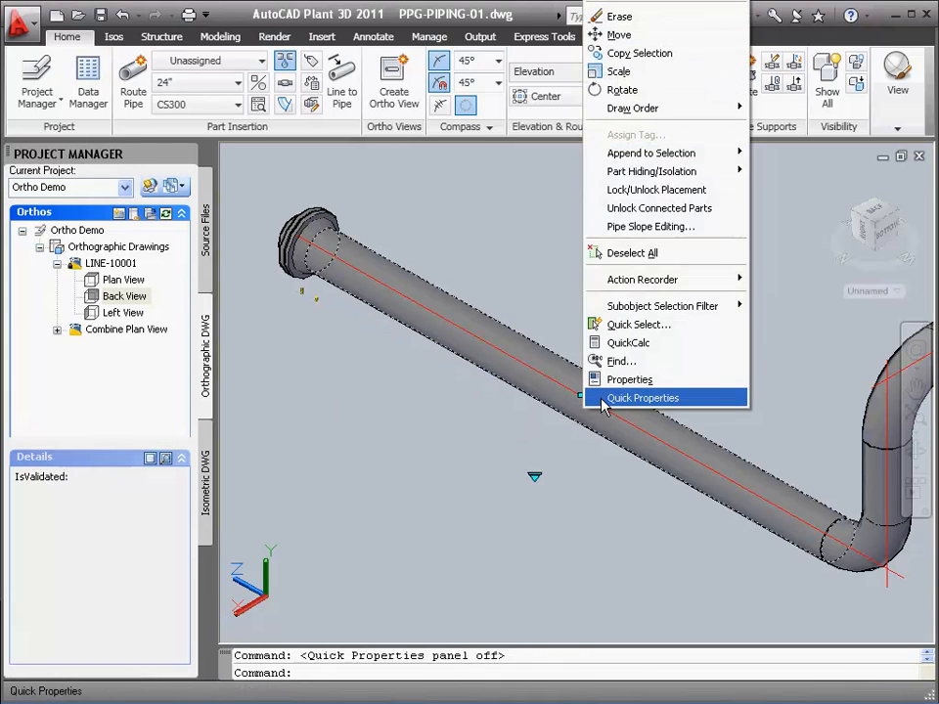
left_click(607, 397)
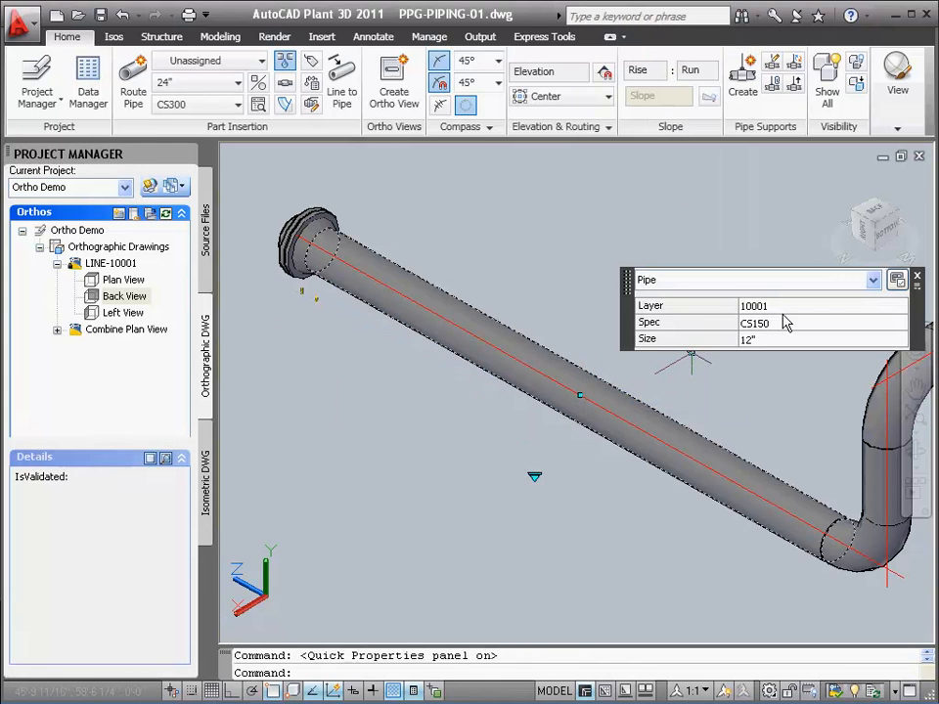
left_click(893, 343)
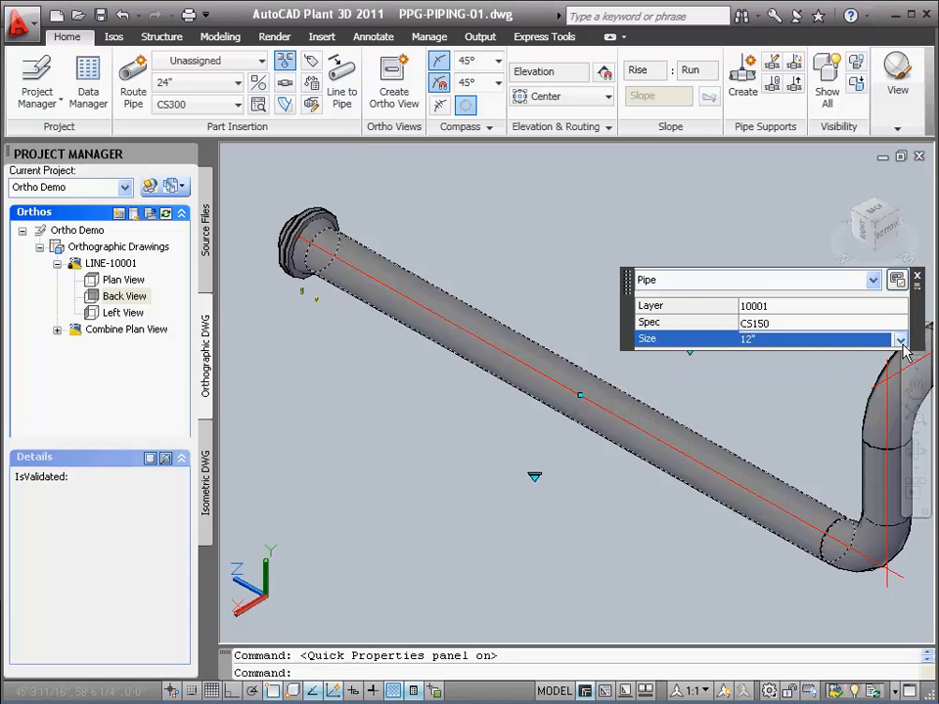
left_click(899, 341)
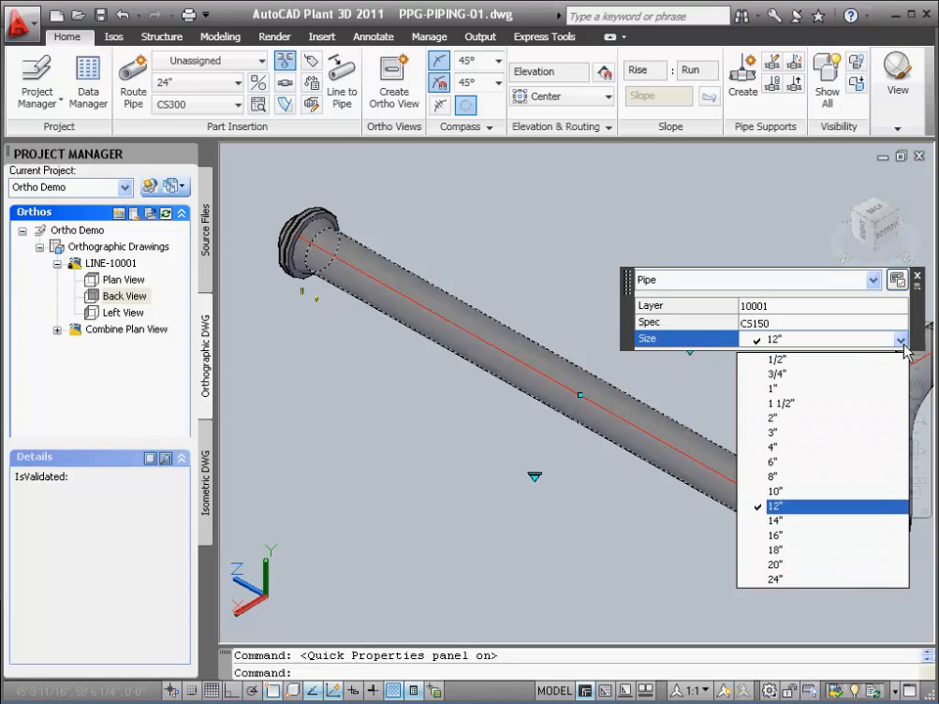
left_click(865, 502)
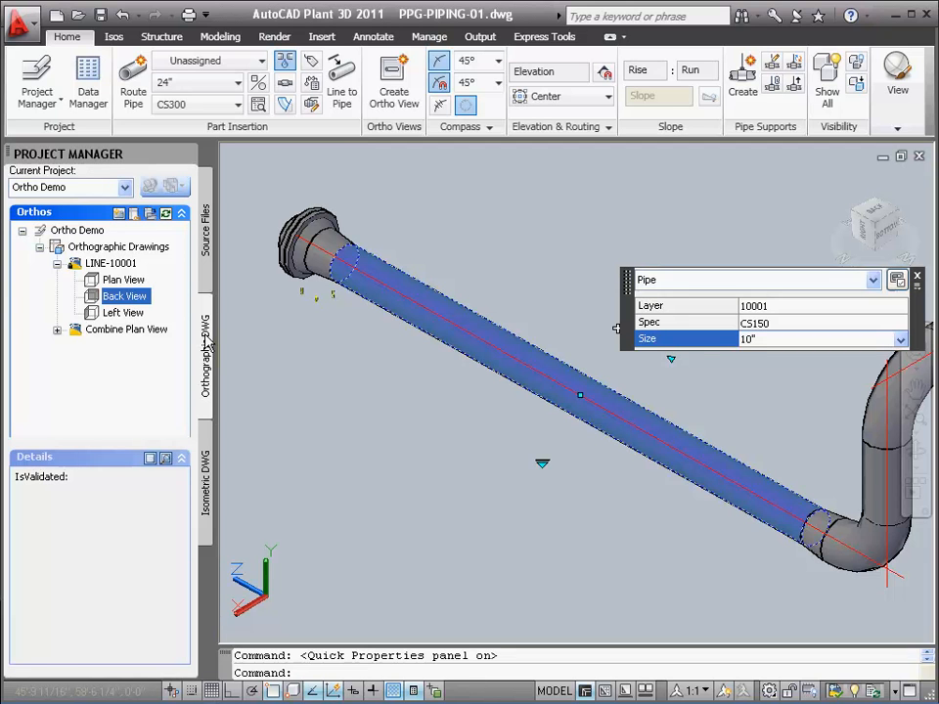
Return to the Back View of the LINE-10001 drawing and validate that view.
double_click(122, 298)
right_click(108, 301)
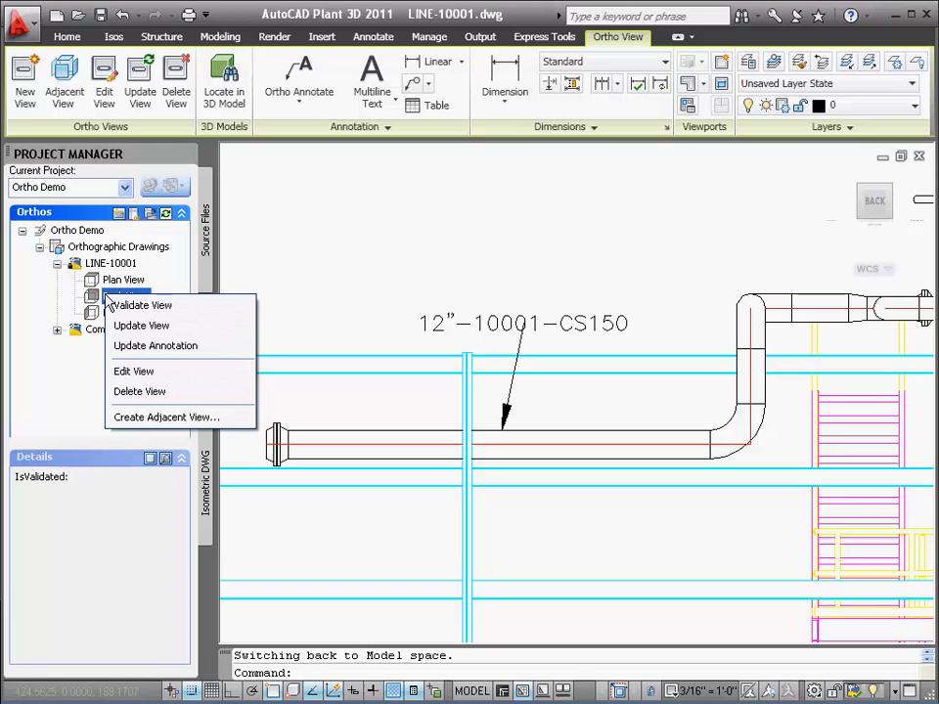
left_click(121, 307)
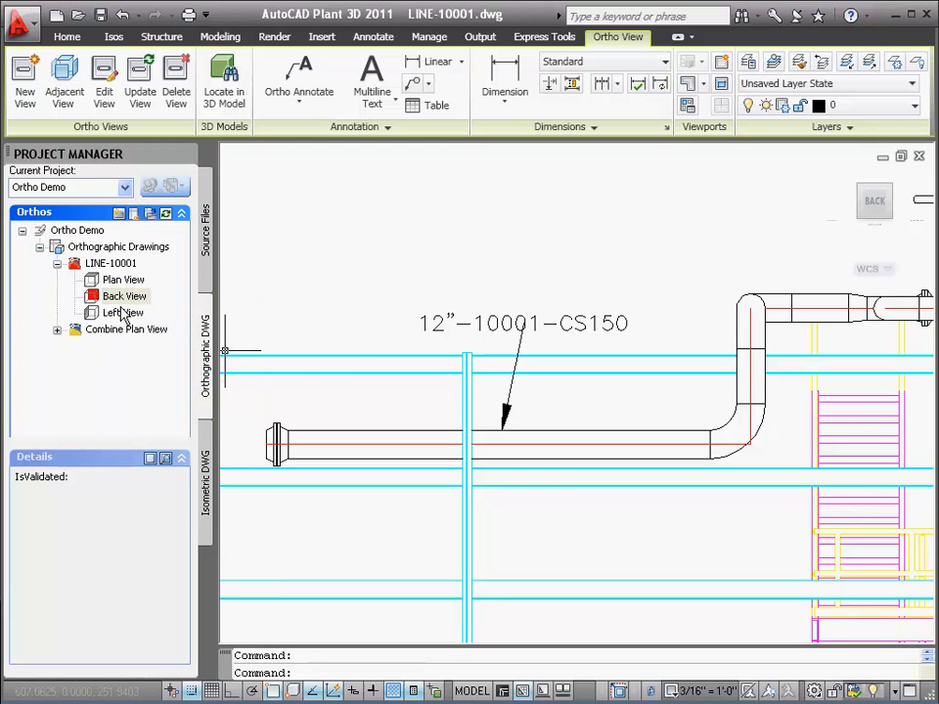
Update the Back View of LINE-10001 to match the modified 3D model.
right_click(110, 298)
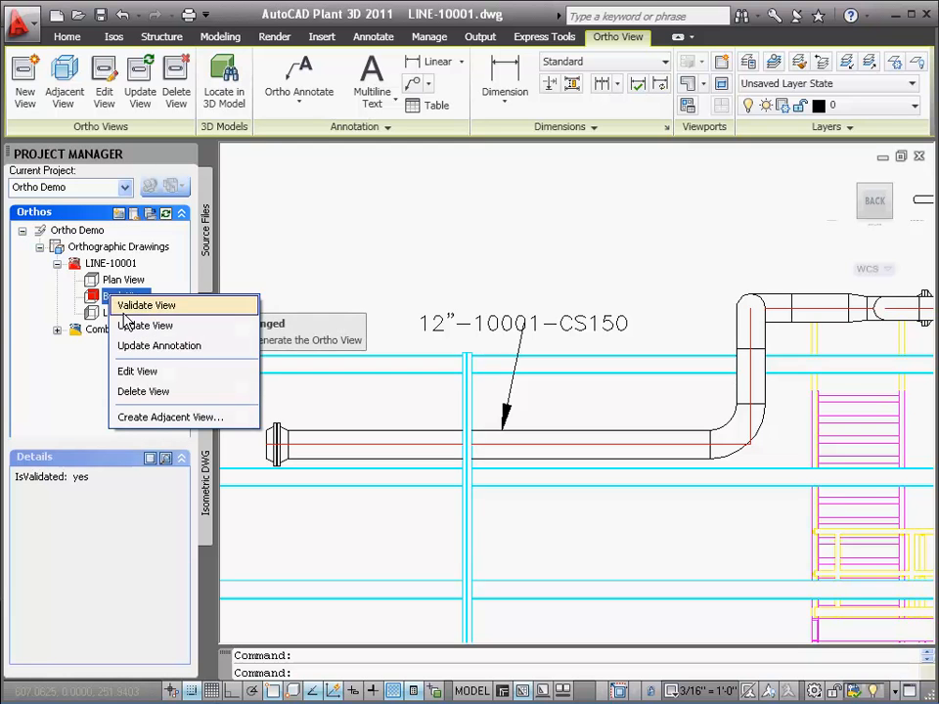
left_click(134, 328)
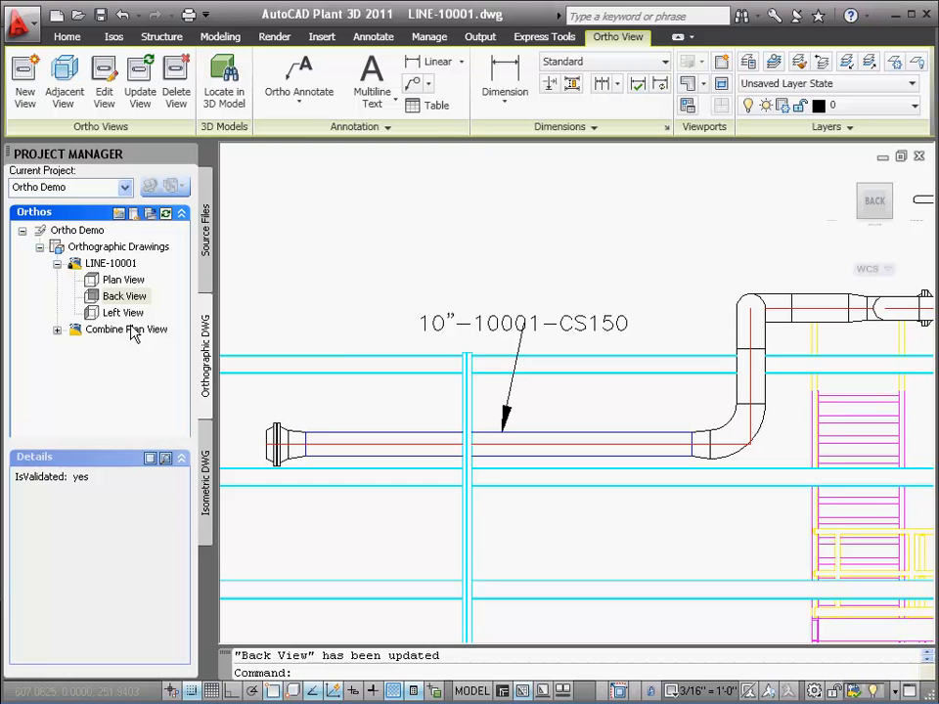
scroll(731, 282, "down", 3)
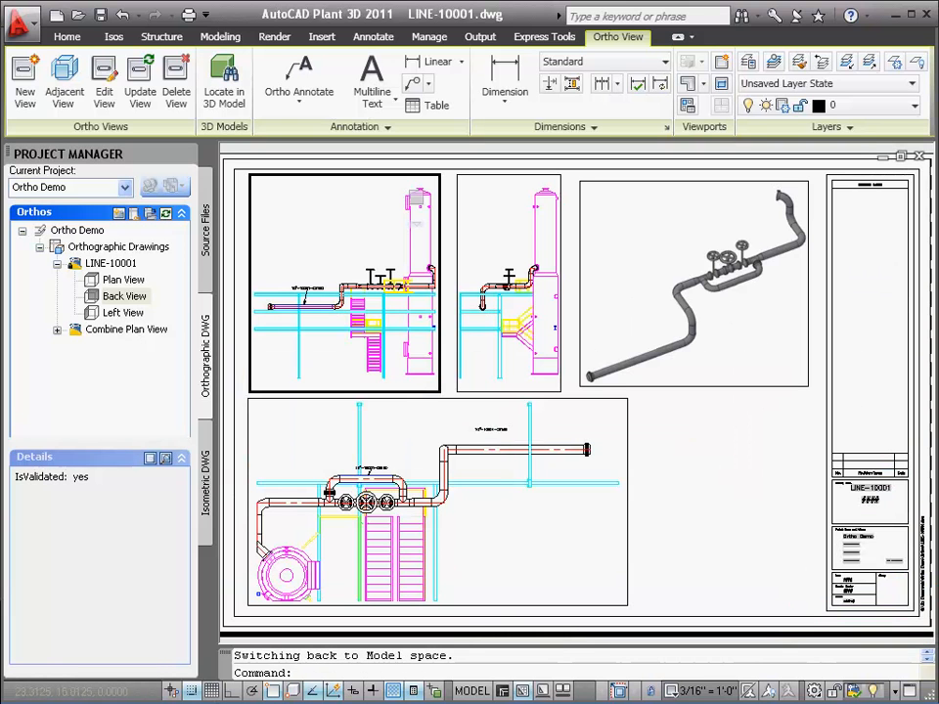
left_click(152, 393)
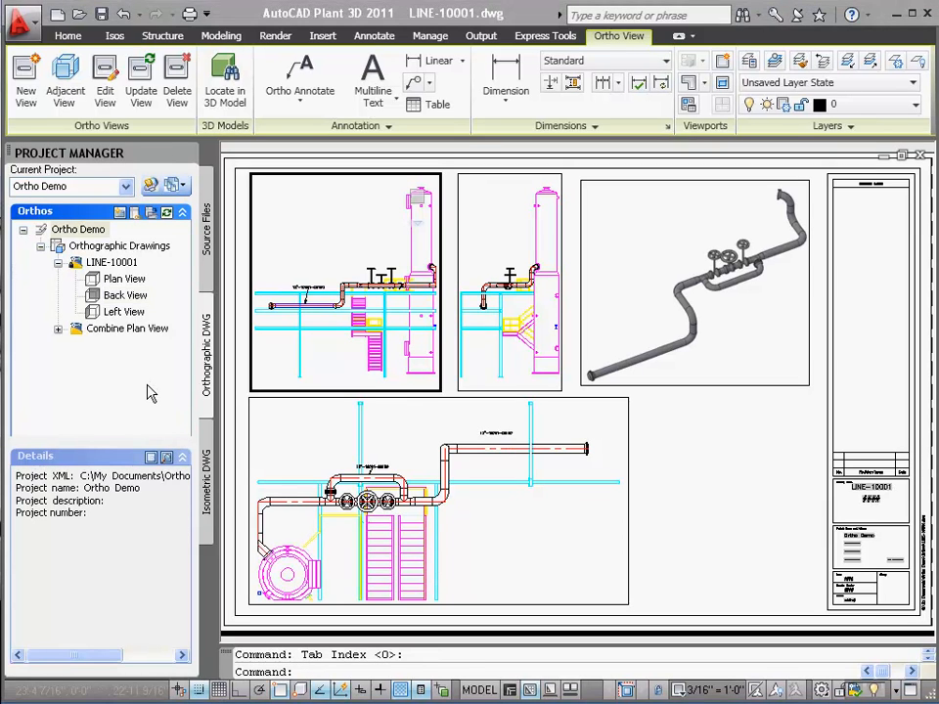
In paper space over the Plan View, add a linear dimension from the long pipe's flanged end to the lower elbow, placed below the pipe.
double_click(124, 281)
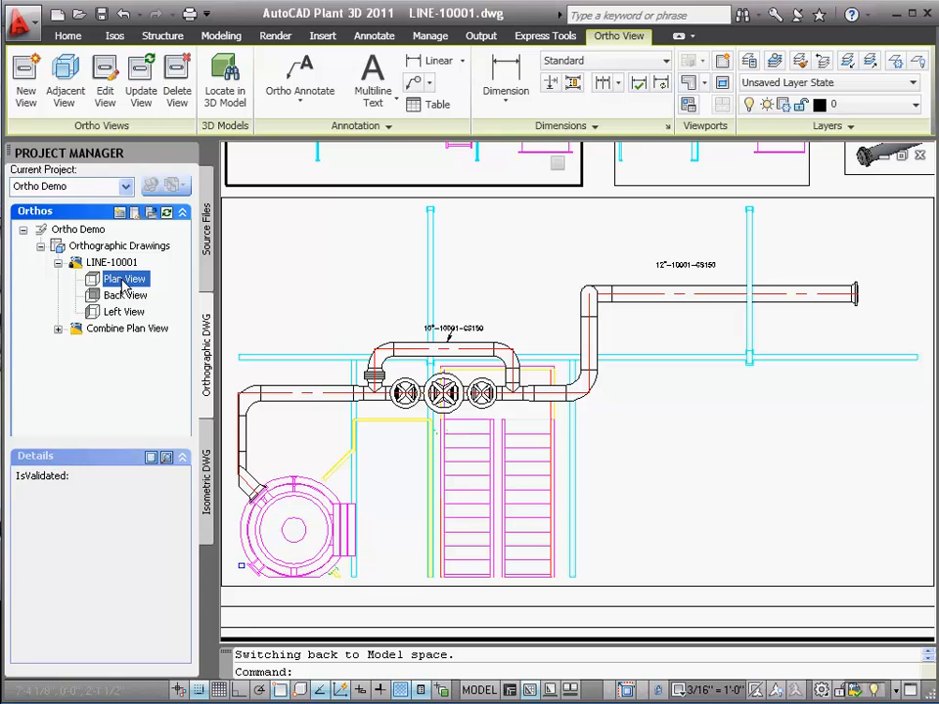
left_click(480, 691)
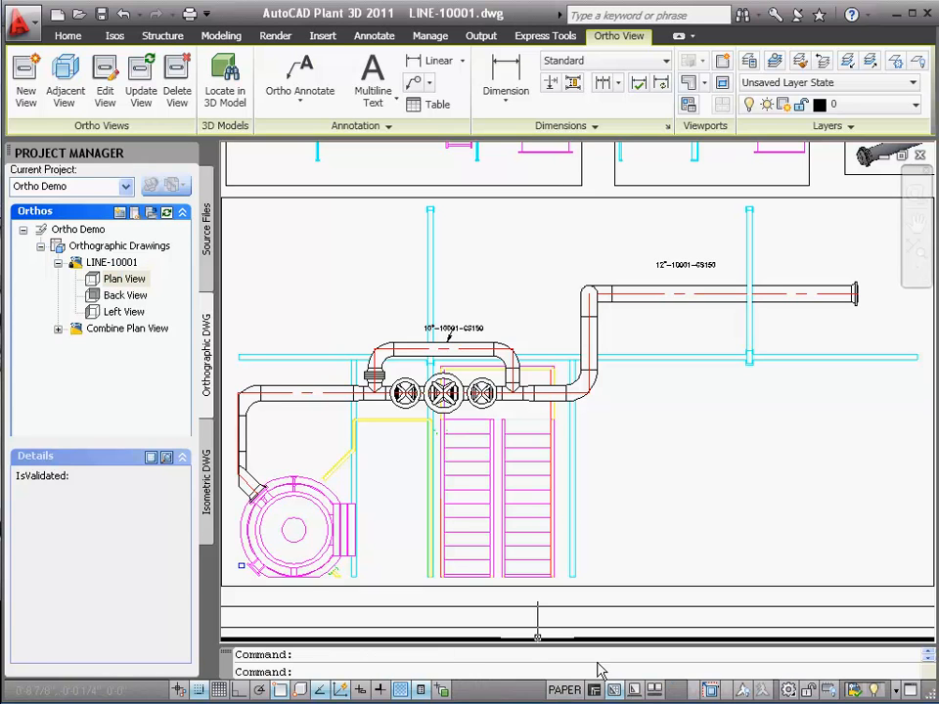
left_click(510, 98)
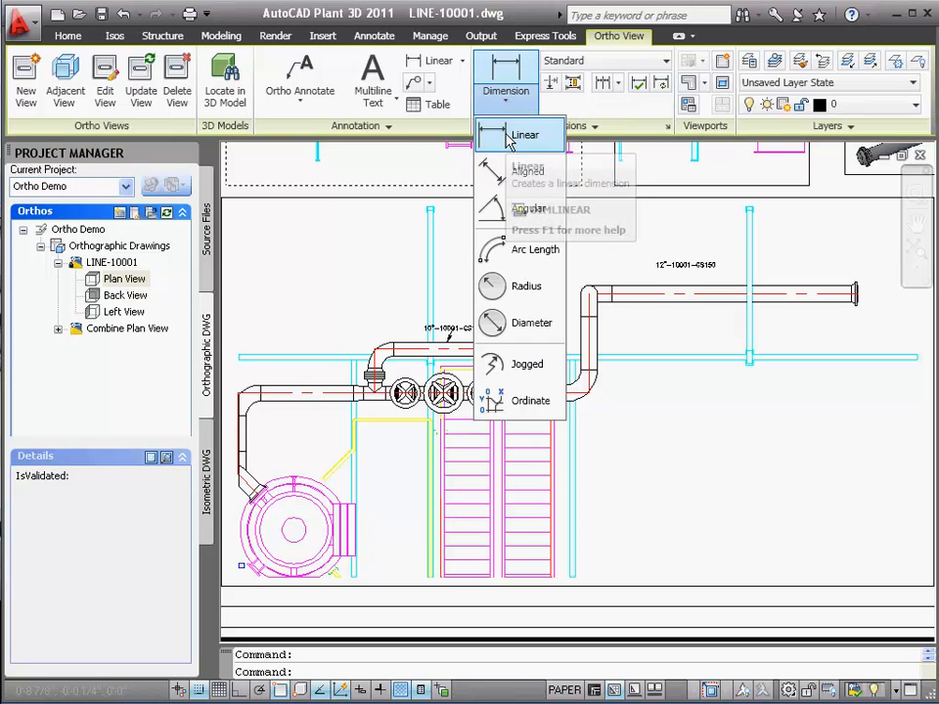
left_click(508, 139)
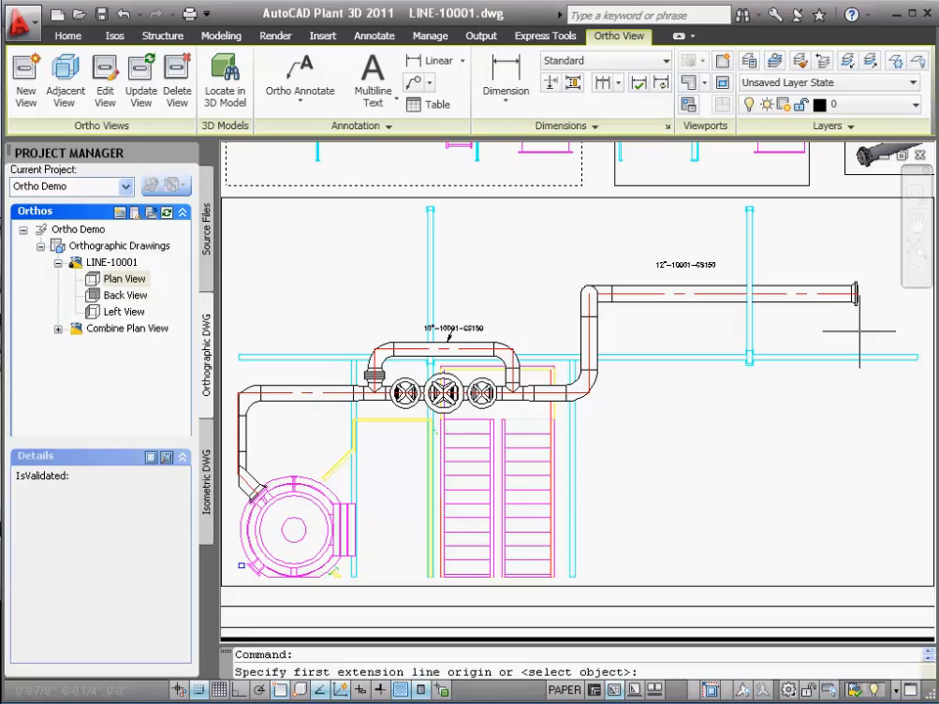
left_click(851, 294)
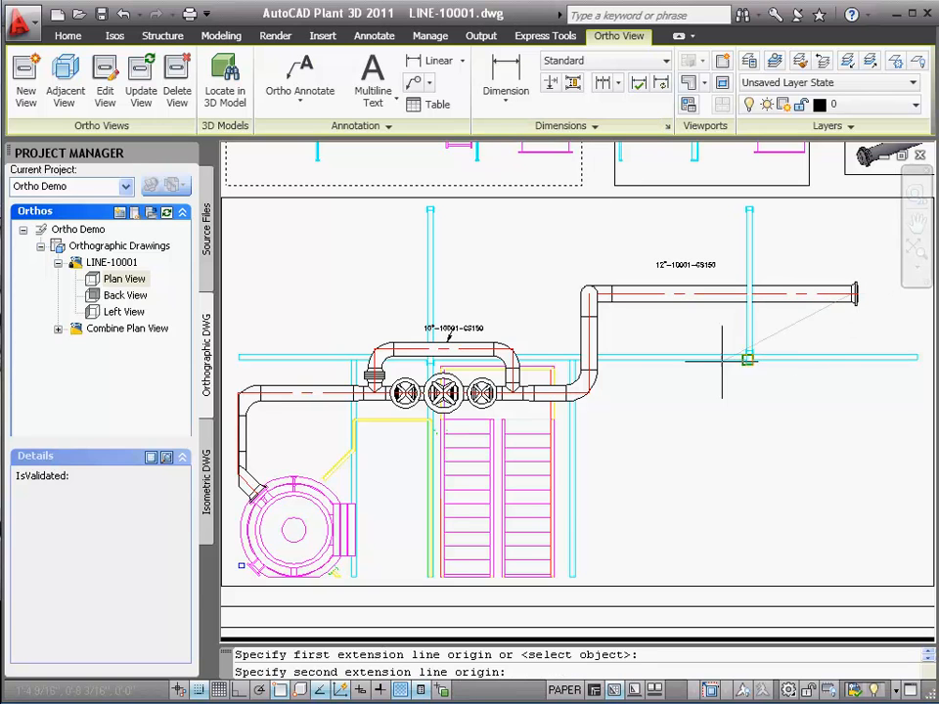
left_click(588, 393)
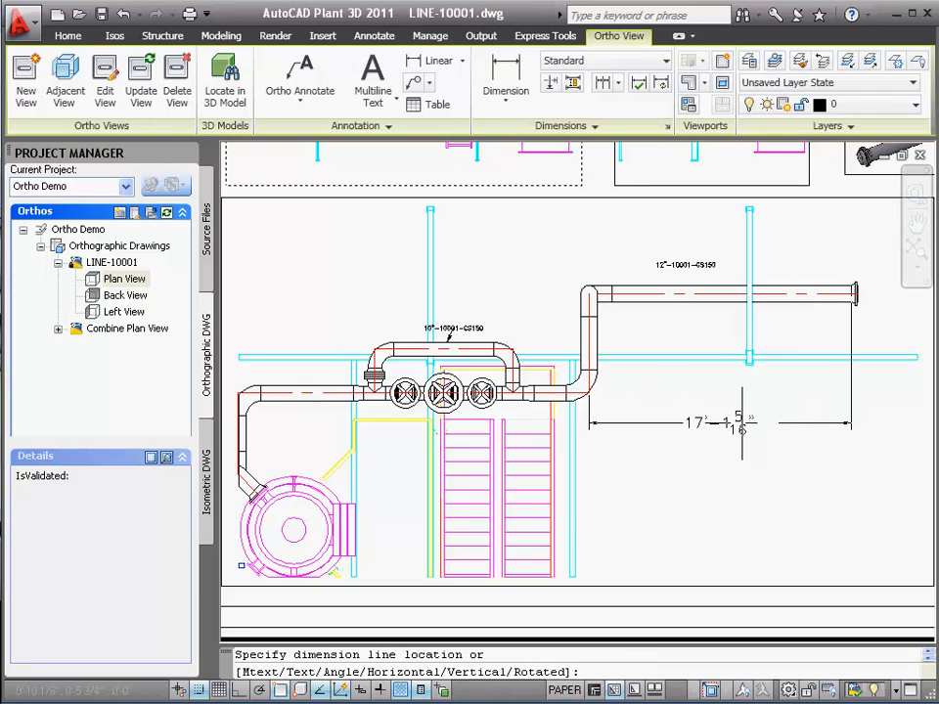
left_click(738, 423)
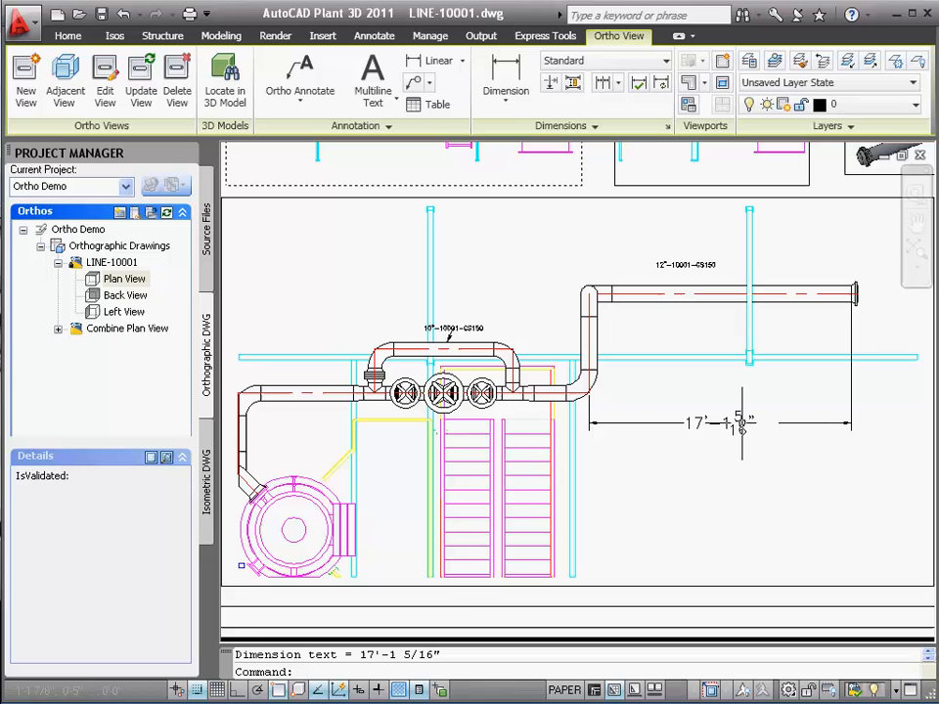
Clear all object snap modes, turn off object snap tracking and enable only the Endpoint snap.
right_click(278, 693)
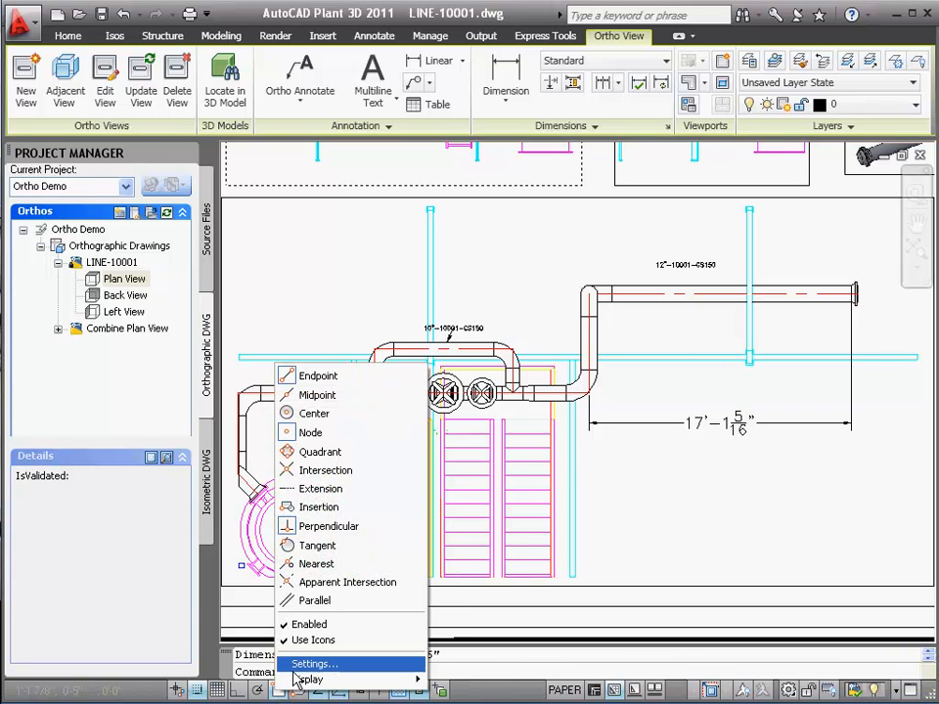
left_click(303, 665)
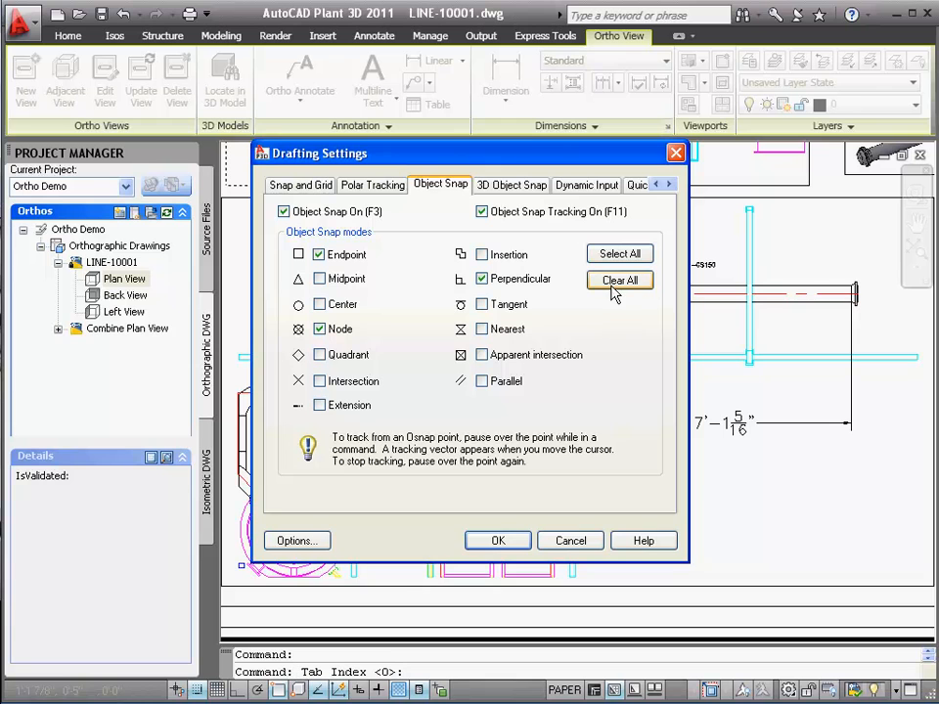
left_click(615, 283)
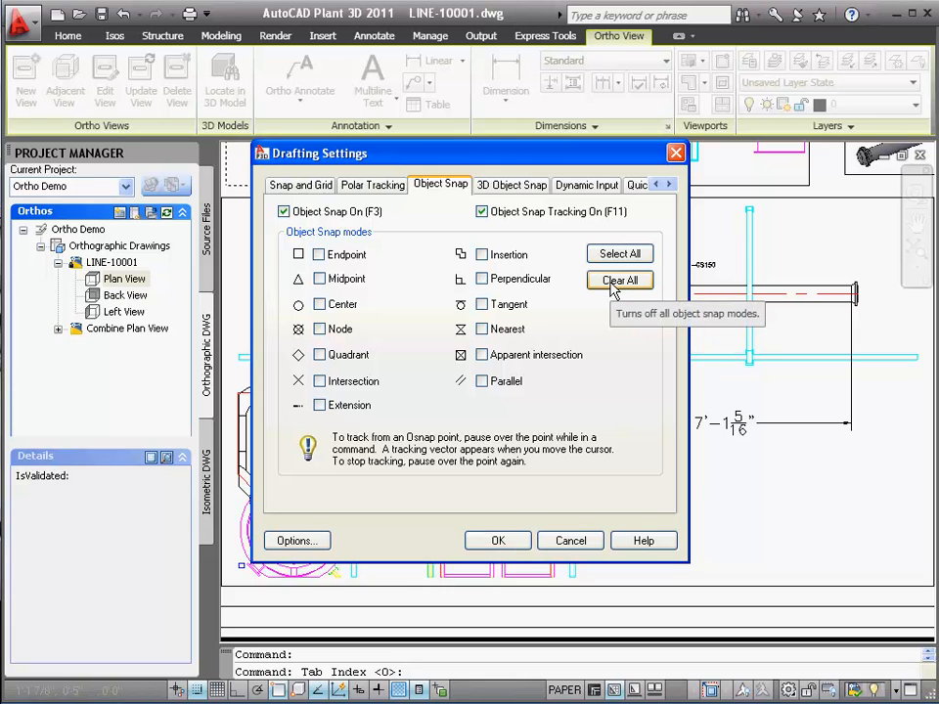
left_click(488, 219)
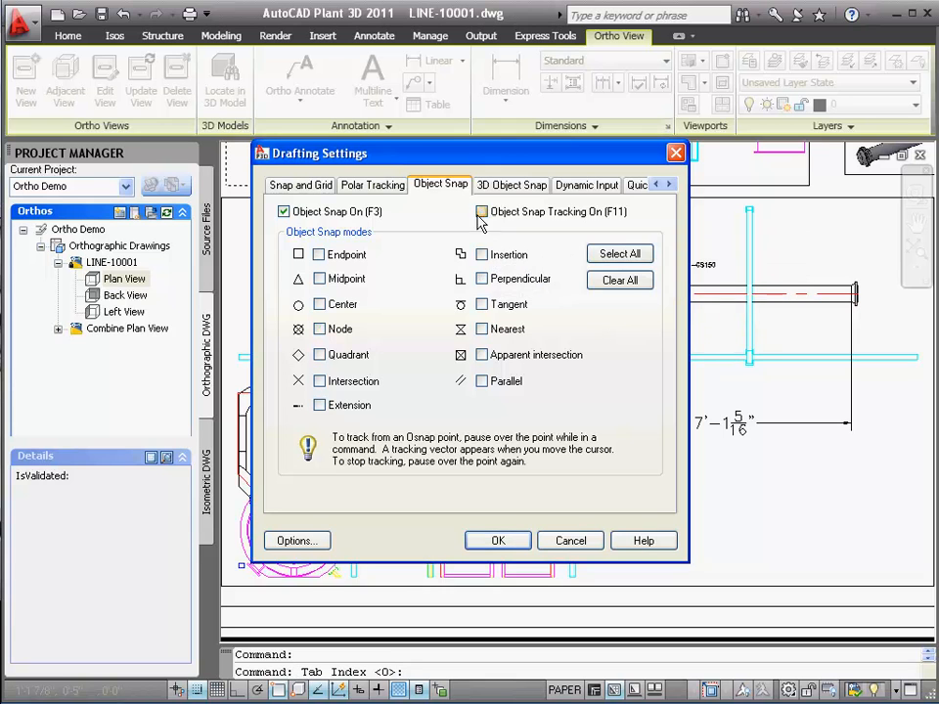
left_click(319, 256)
left_click(499, 541)
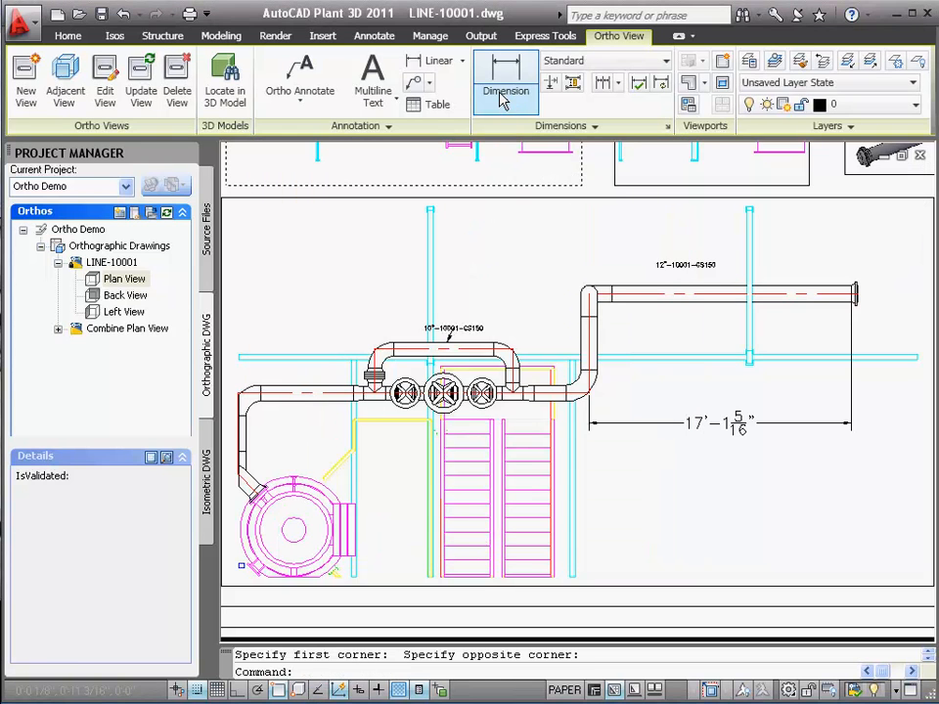
Add a linear dimension across the width of the bypass loop between its elbows, placed above its line number annotation.
left_click(502, 99)
left_click(508, 137)
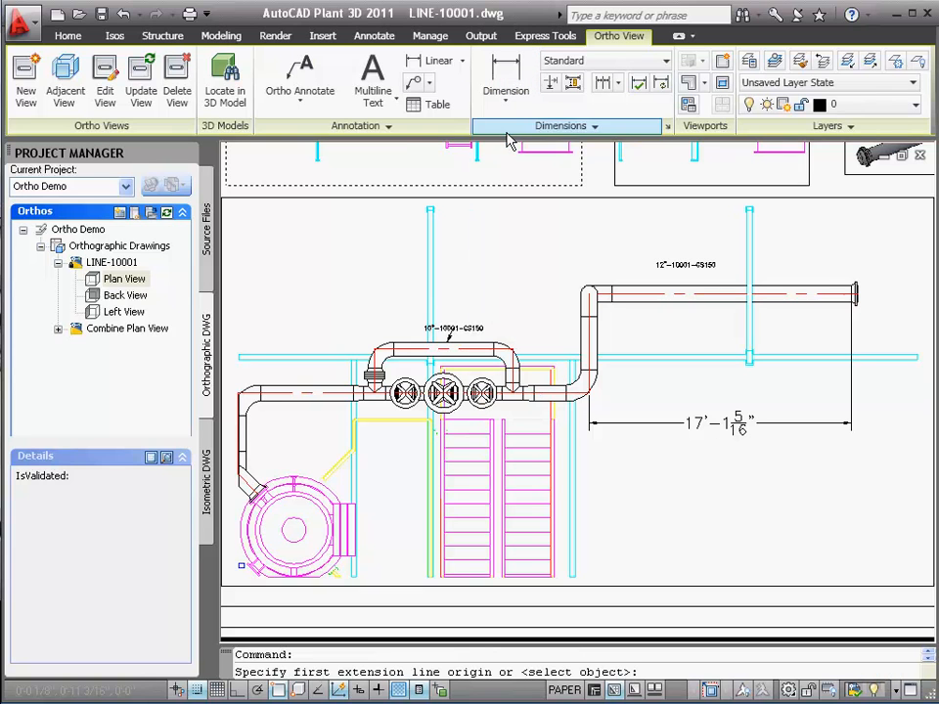
left_click(371, 350)
left_click(508, 347)
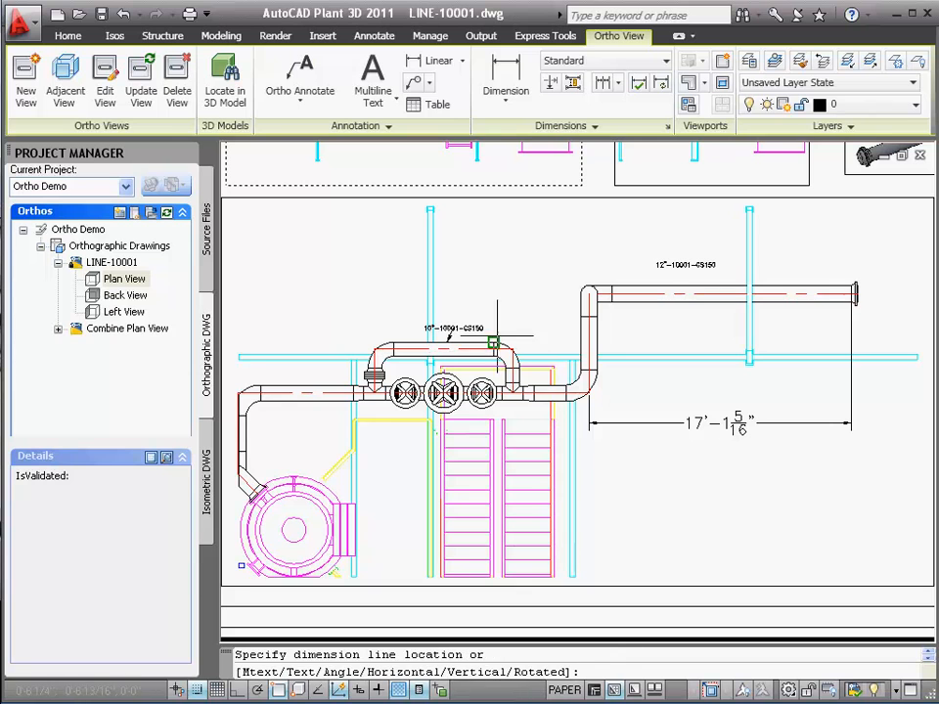
left_click(445, 301)
Add a linear dimension from the far elbow above the vessel to the elbow beyond the valves, placed above the bypass dimension.
left_click(503, 102)
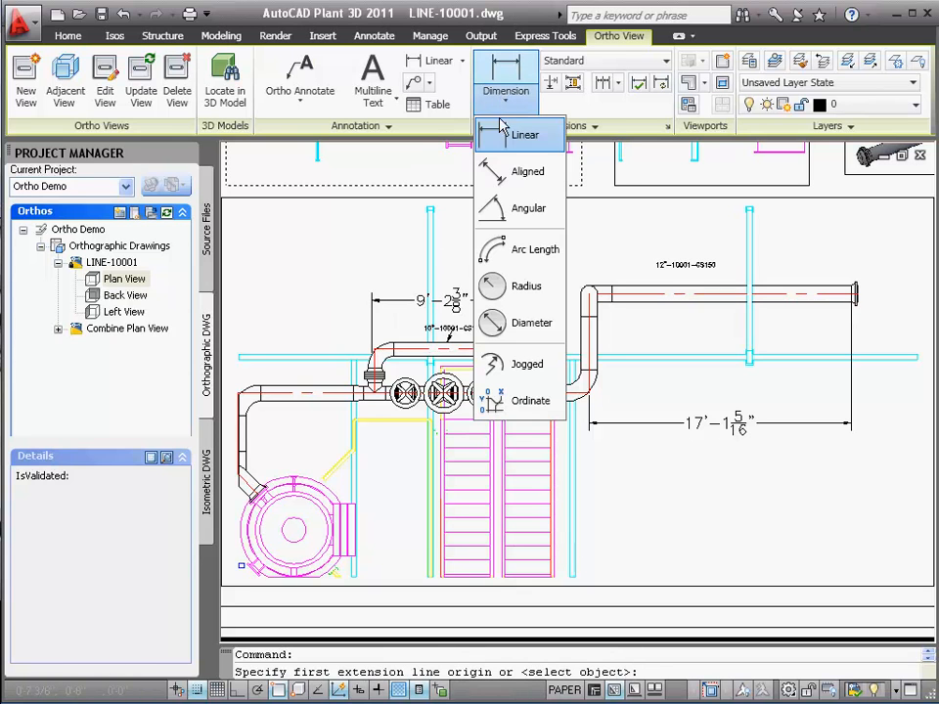
left_click(504, 134)
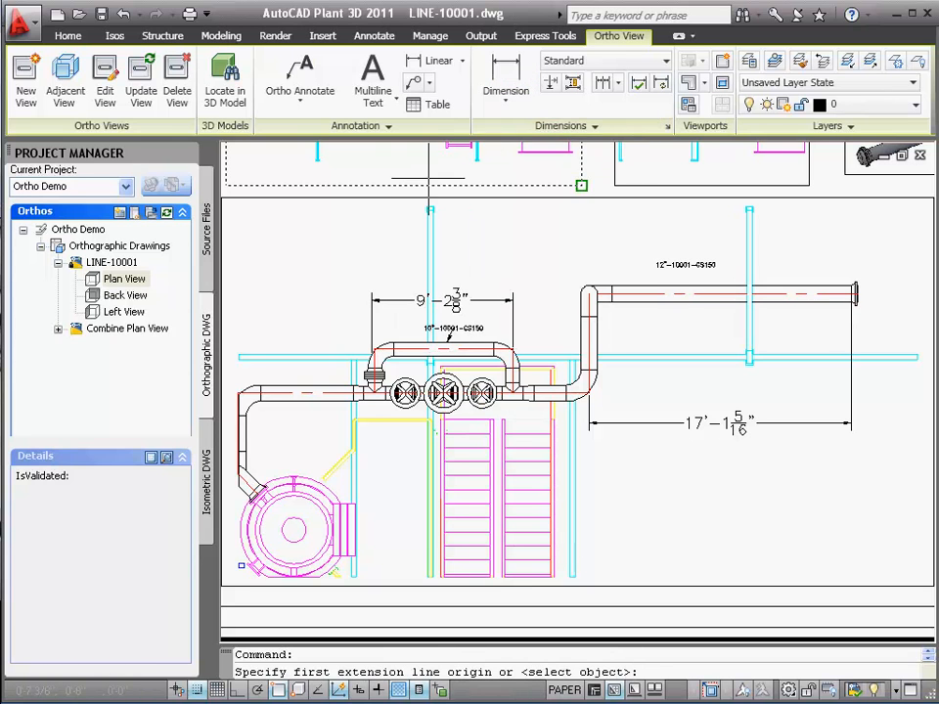
left_click(241, 388)
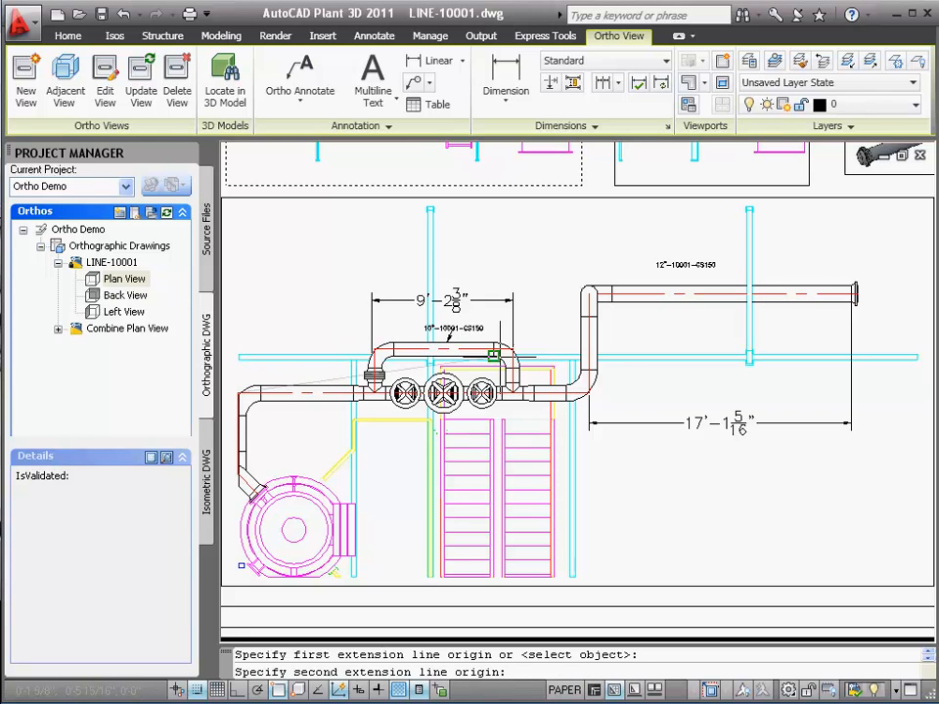
left_click(589, 389)
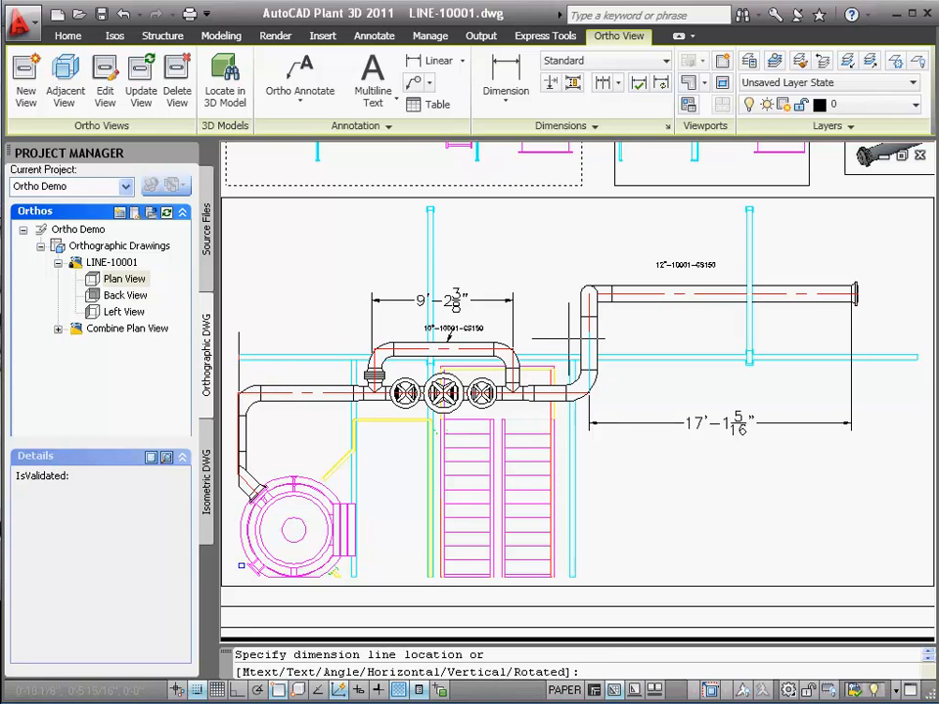
left_click(574, 254)
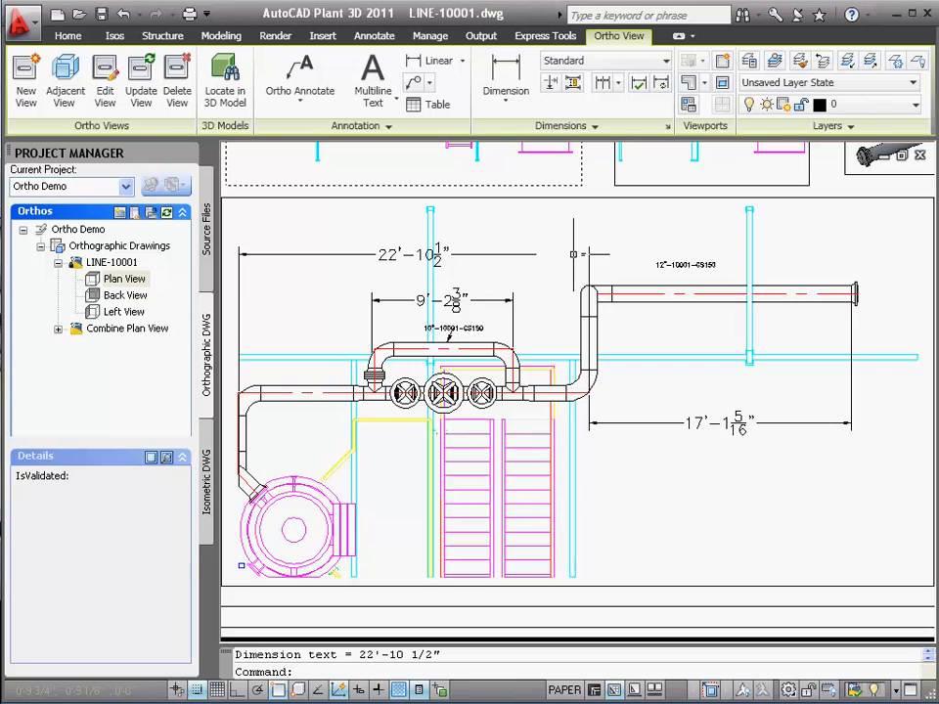
Add a vertical linear dimension for the offset between the two elbows joining the valve run and the long flanged pipe.
left_click(506, 98)
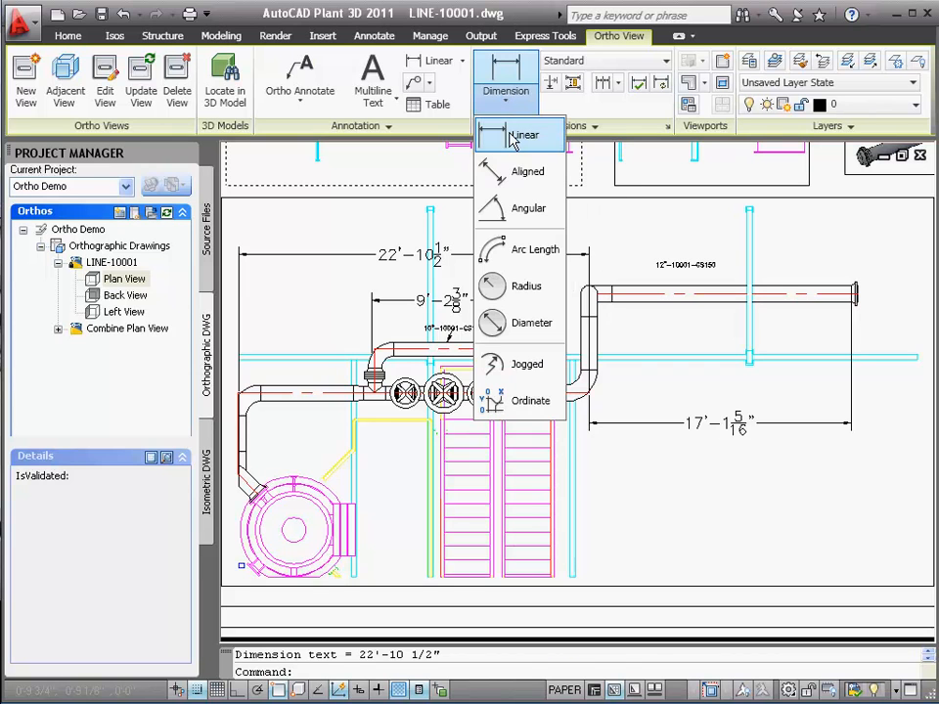
left_click(509, 134)
left_click(597, 354)
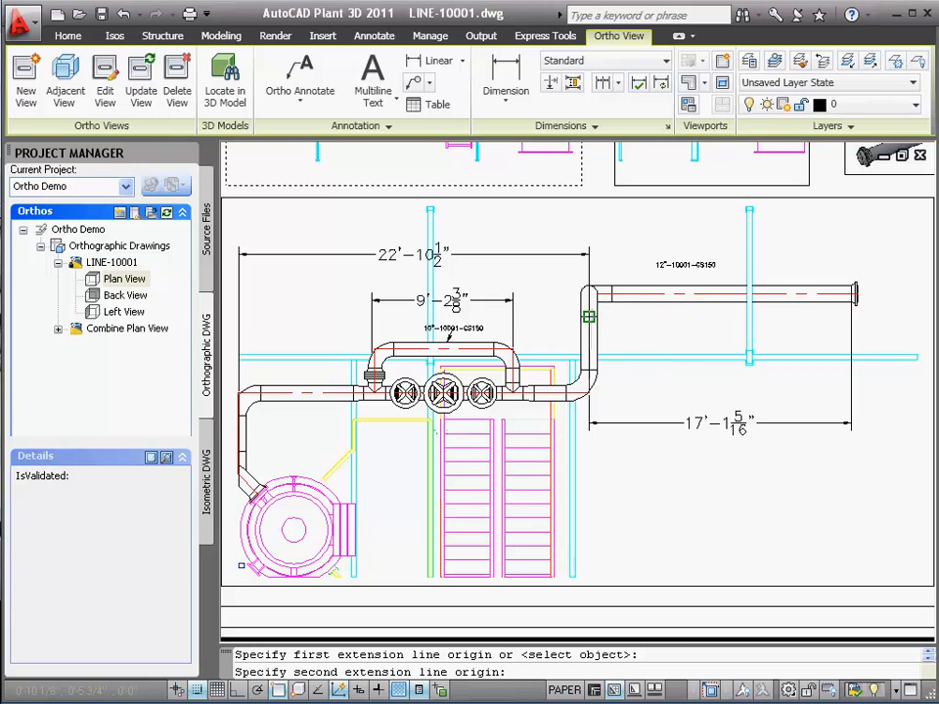
left_click(589, 293)
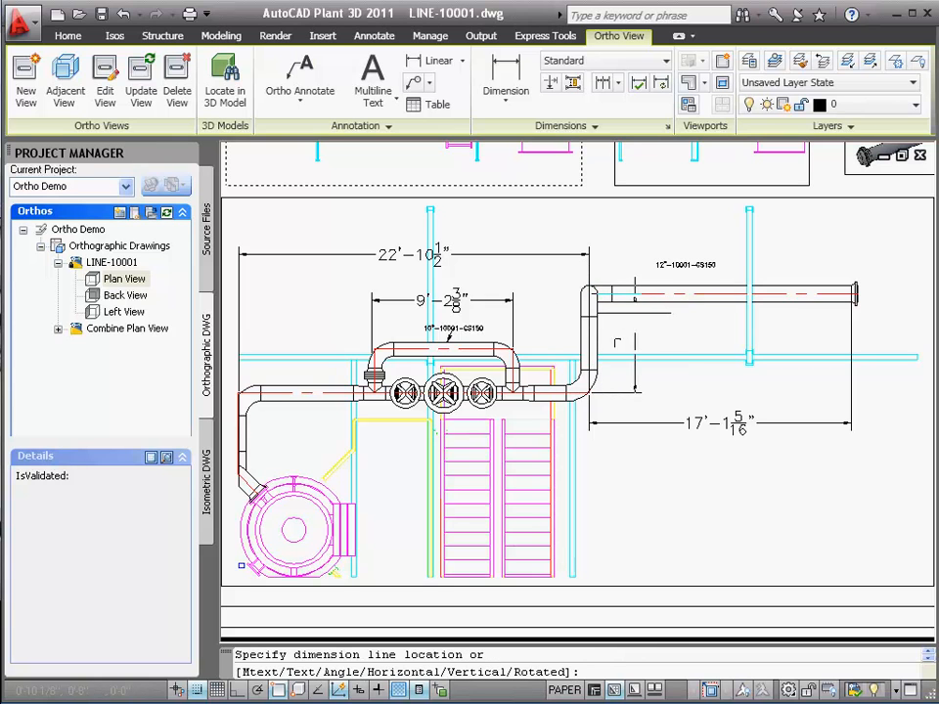
left_click(651, 299)
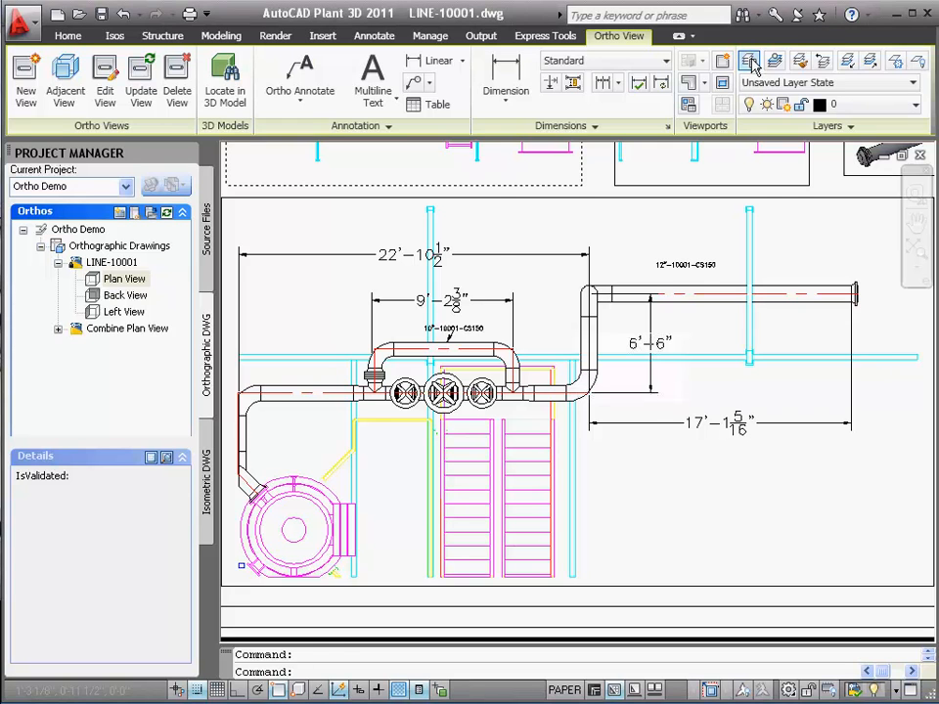
Turn off the Plan View-STAIRS, Plan View-HANDRAIL and Plan View-RACK layers and close the layer manager.
left_click(750, 61)
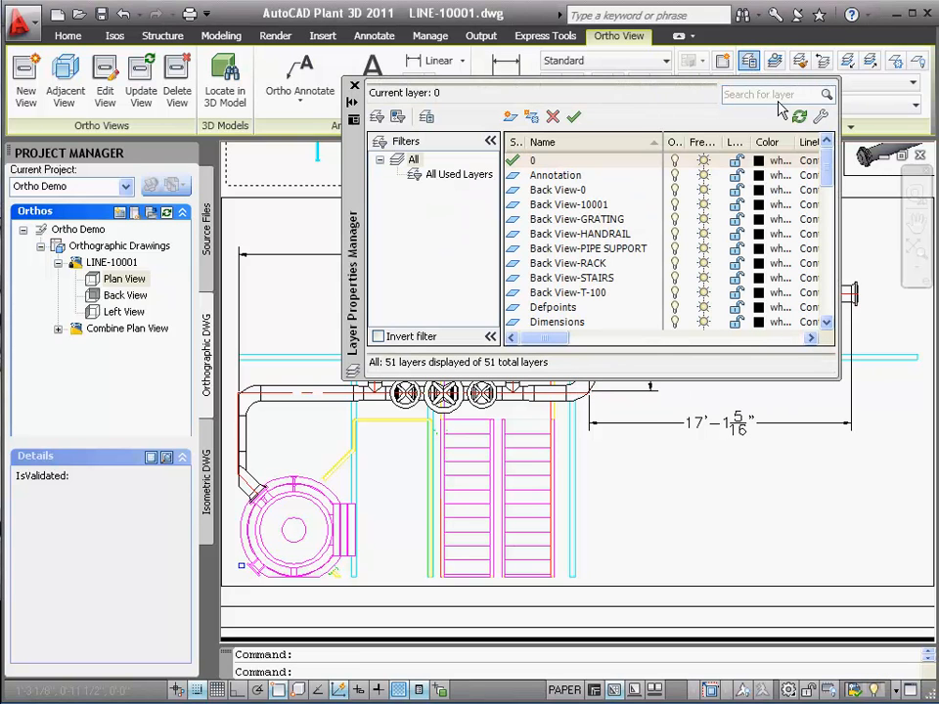
left_click_drag(825, 177, 827, 247)
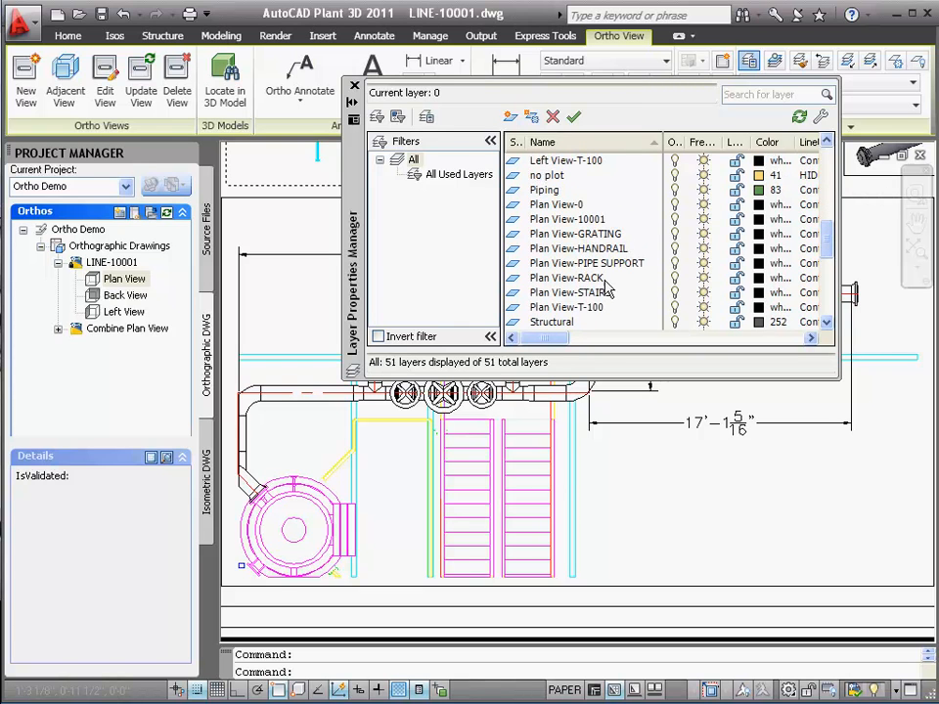
left_click(674, 293)
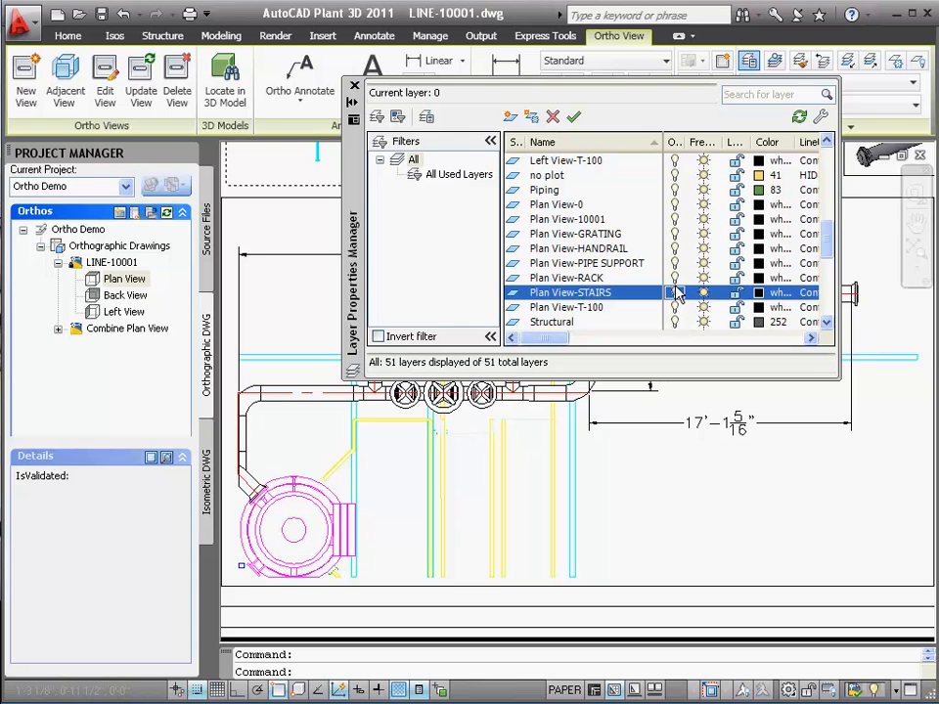
left_click(675, 249)
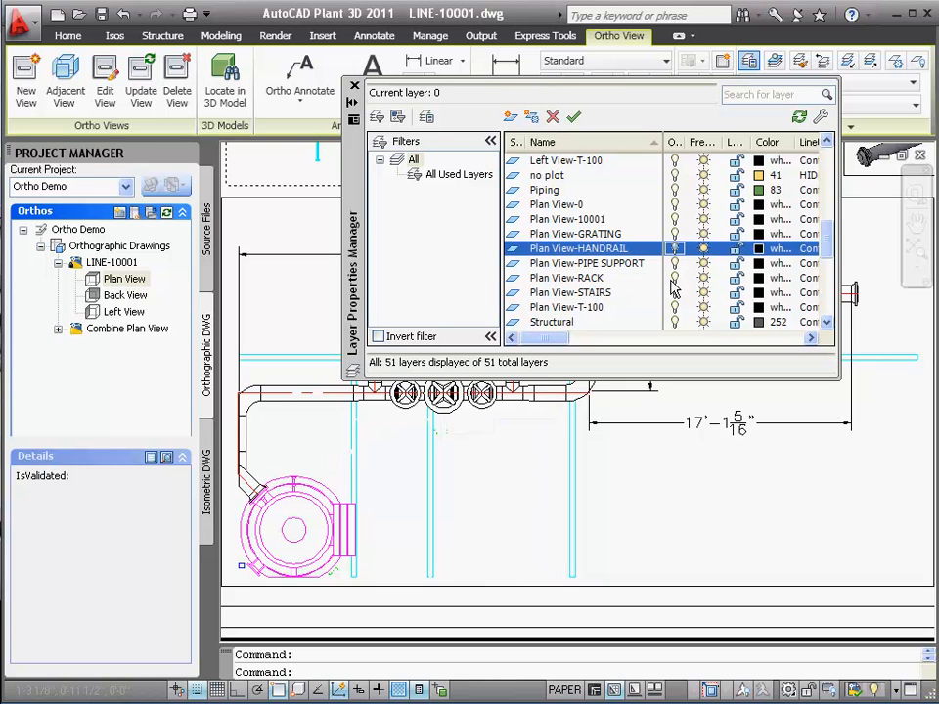
left_click(674, 279)
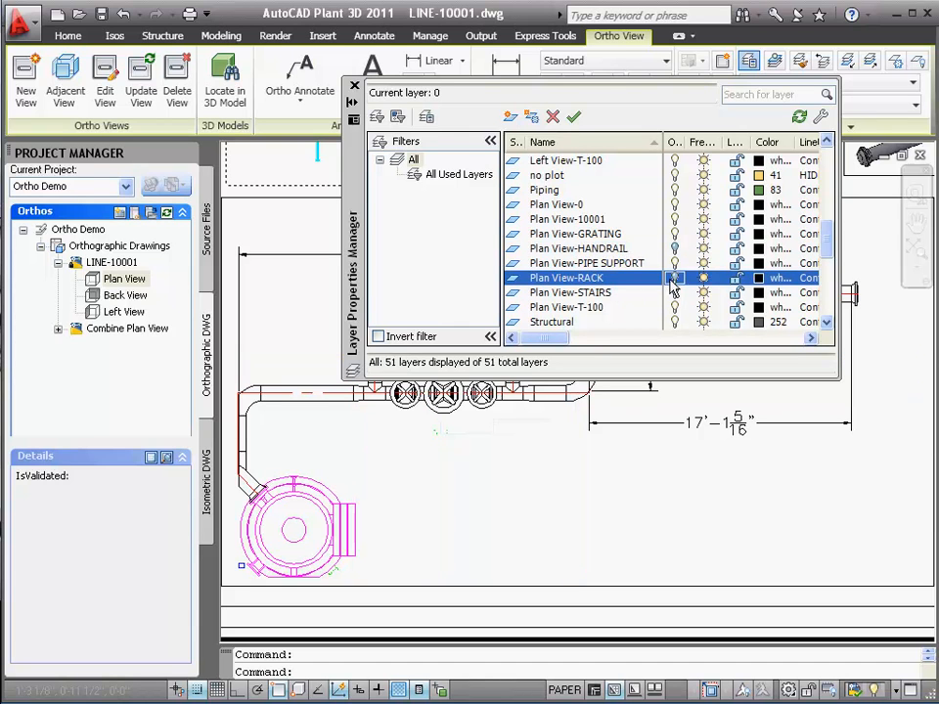
left_click(354, 86)
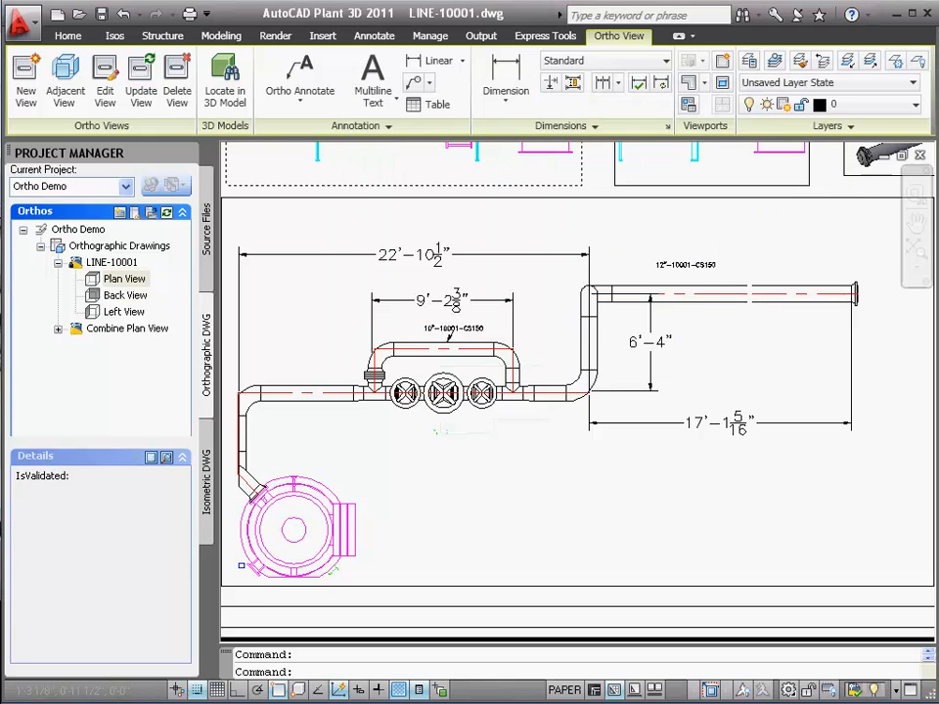